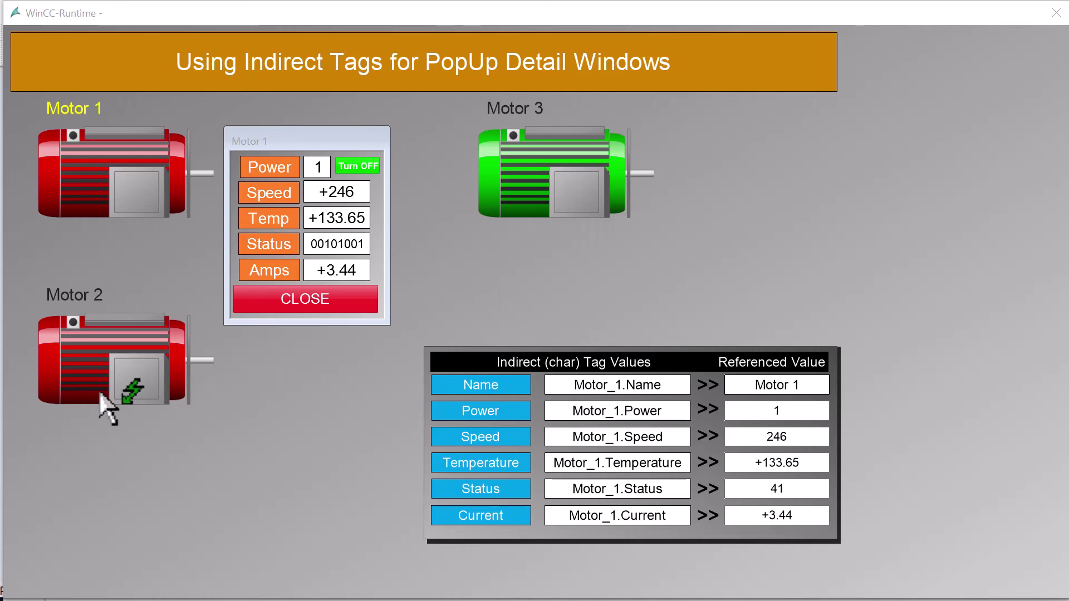
# Open the detail popups of Motor 2, Motor 3 and Motor 1 in turn.
pyautogui.click(133, 393)
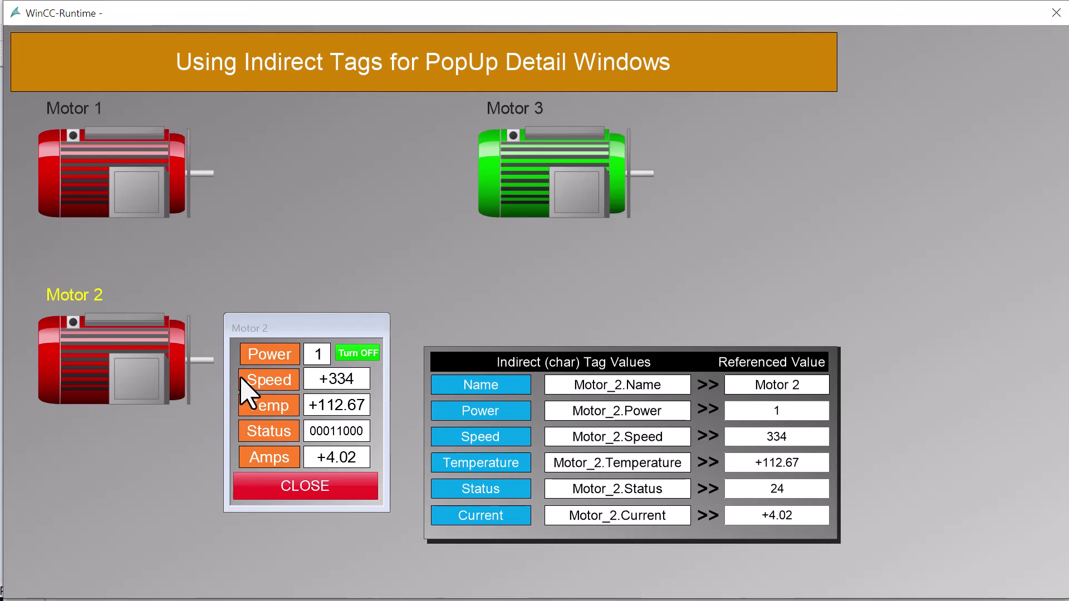
pyautogui.click(585, 195)
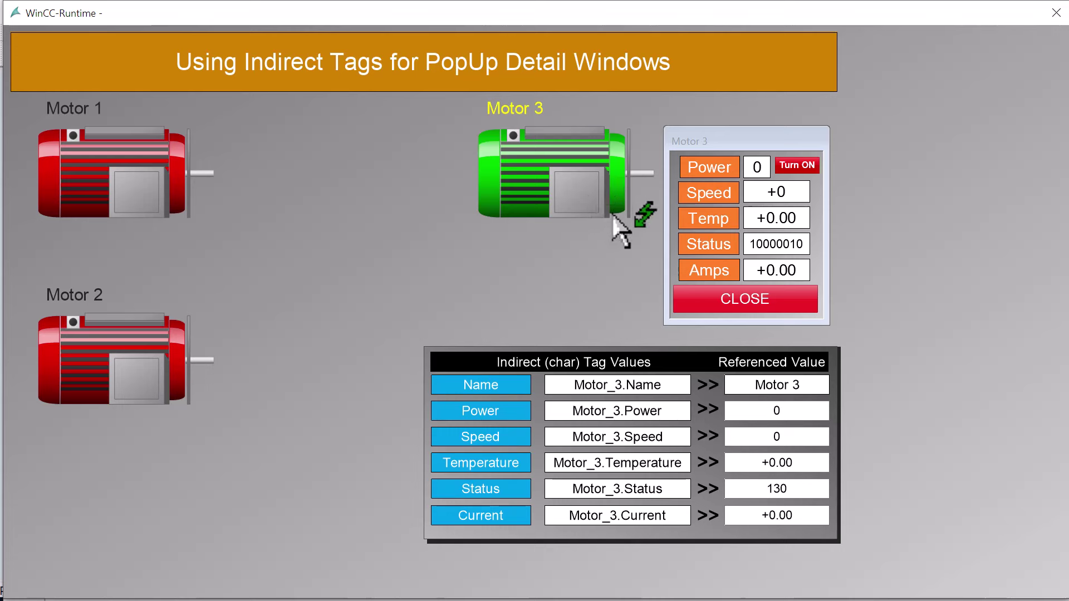
pyautogui.click(158, 190)
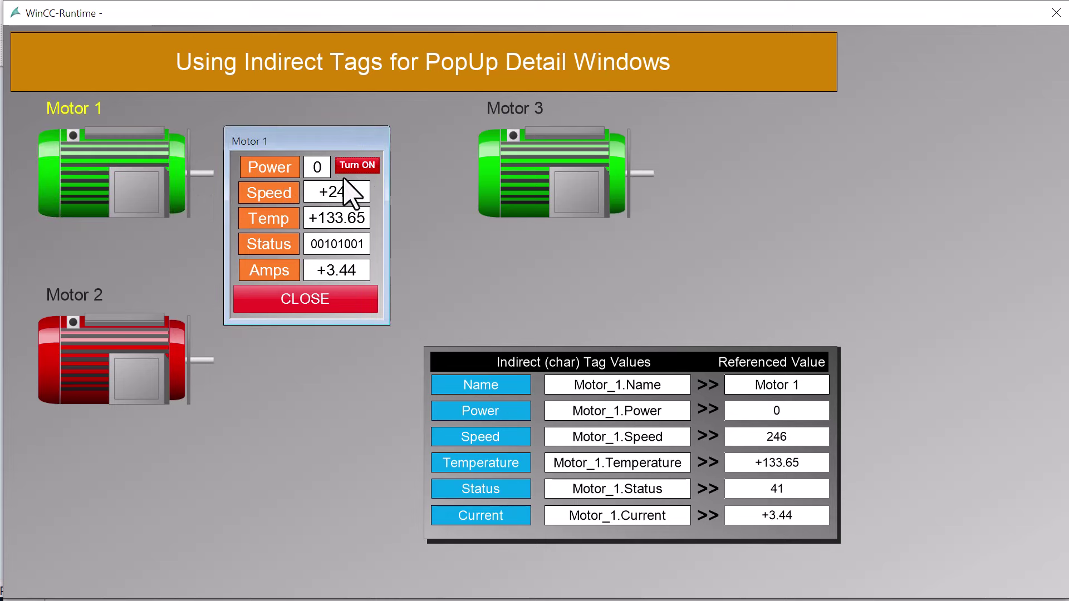
# Switch Motor 1 on and Motor 2 off, then return to Motor 1's popup via Motor 3.
pyautogui.click(358, 167)
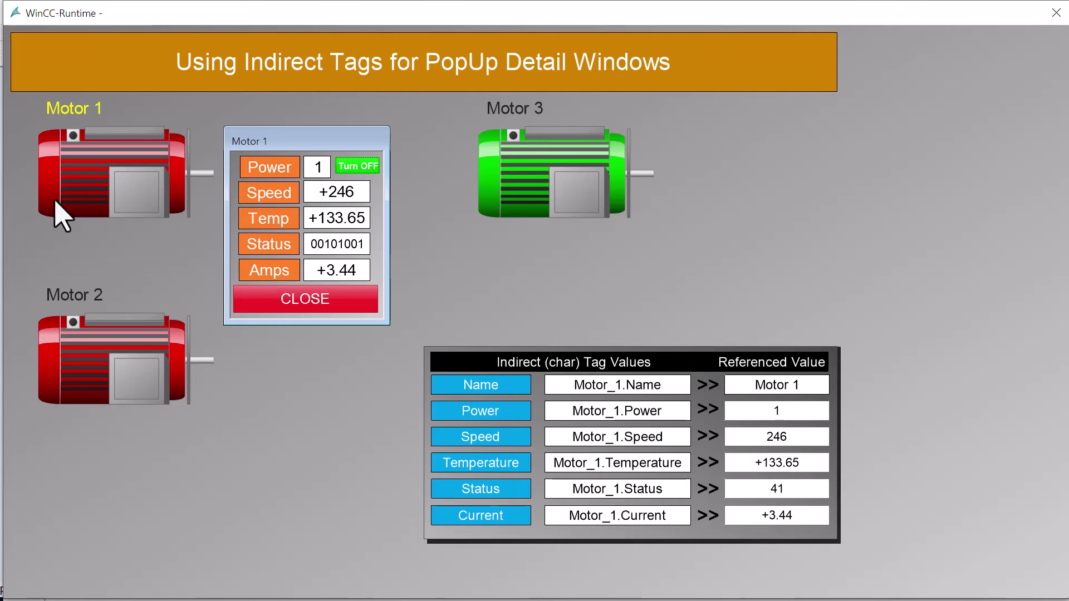
pyautogui.click(118, 374)
pyautogui.click(358, 354)
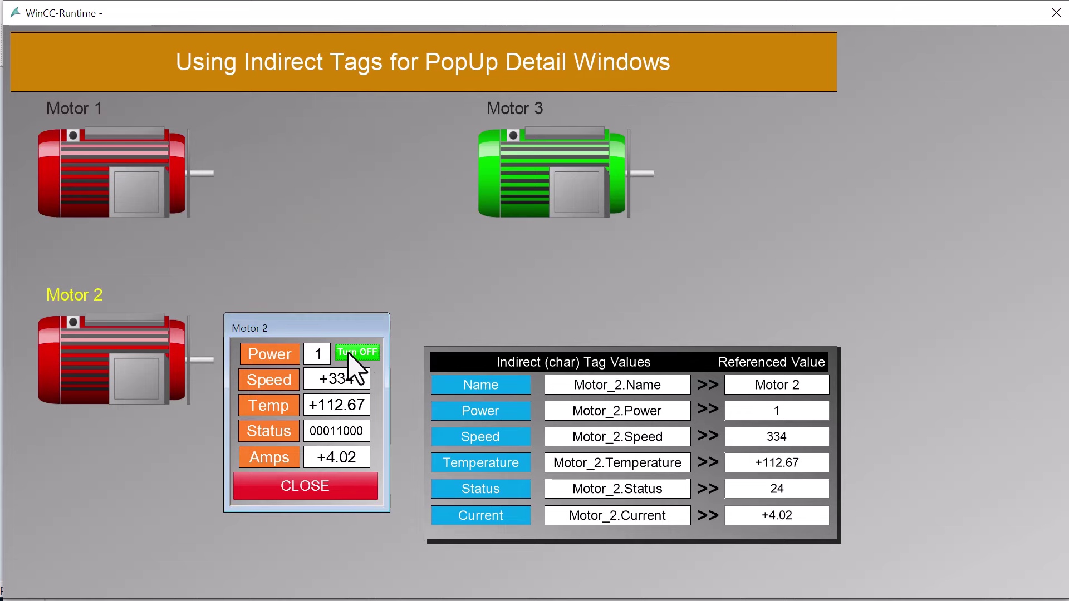
pyautogui.click(523, 207)
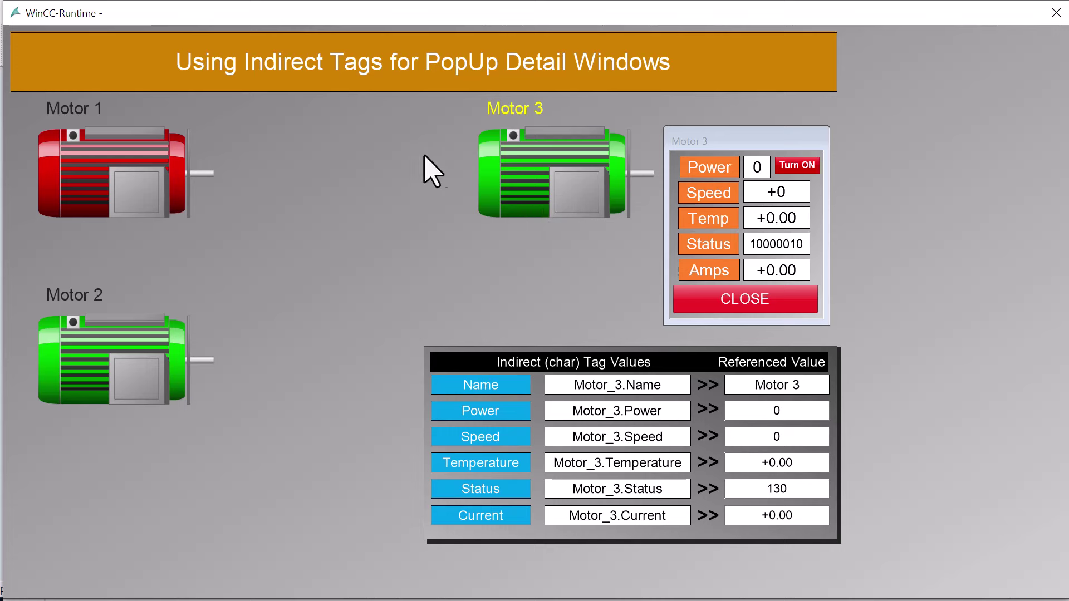
pyautogui.click(94, 197)
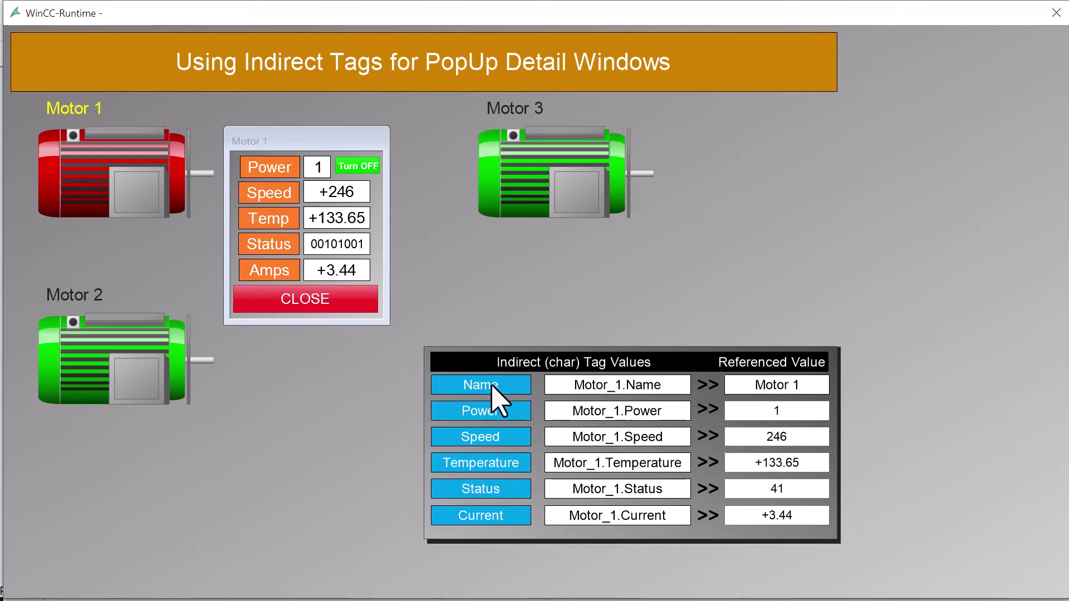
pyautogui.click(137, 373)
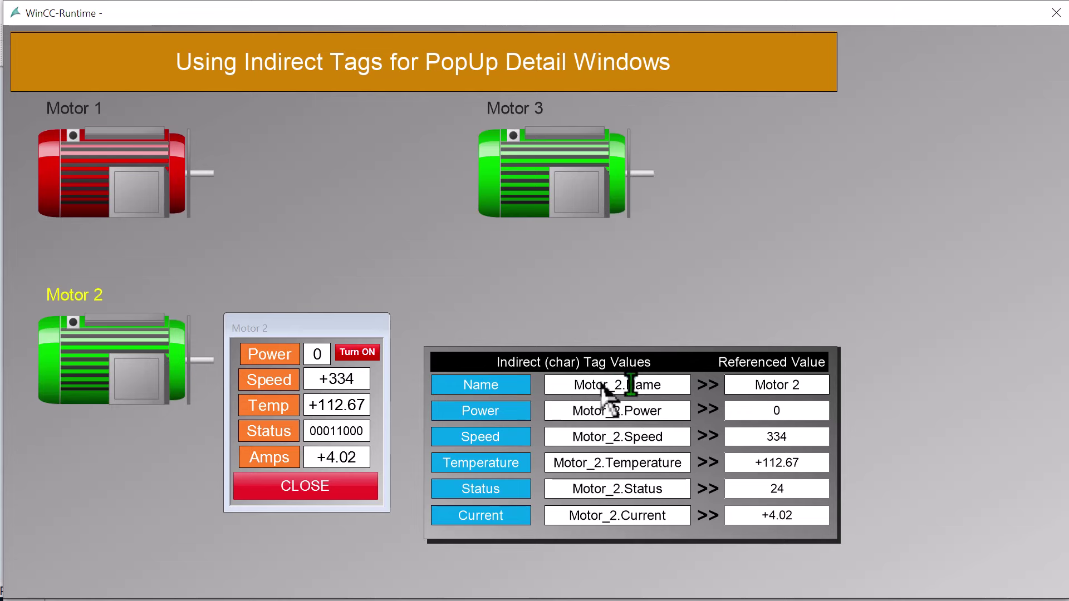
pyautogui.click(116, 209)
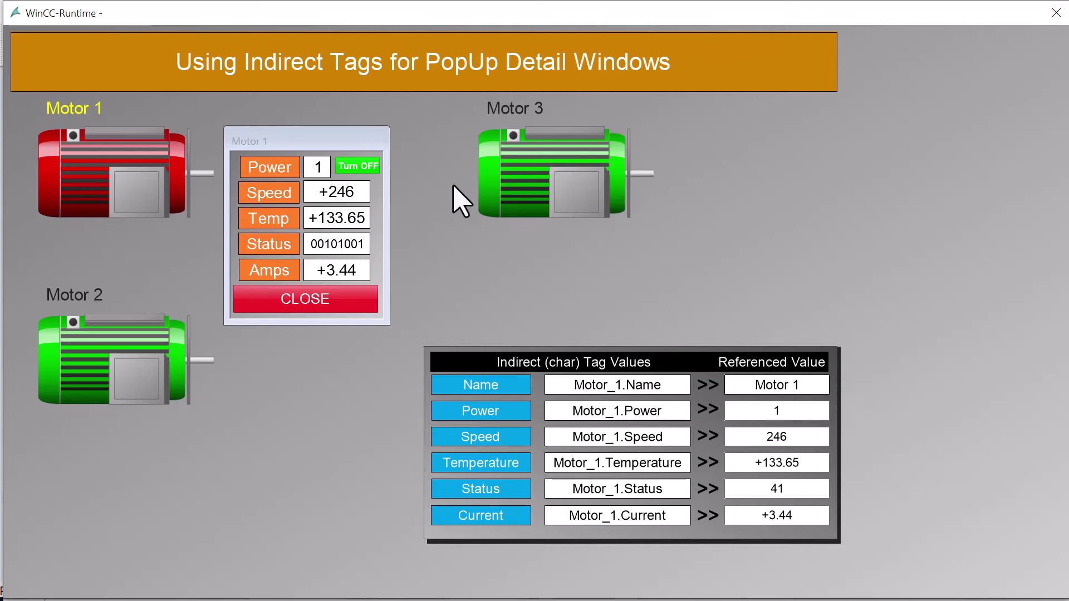
pyautogui.click(588, 214)
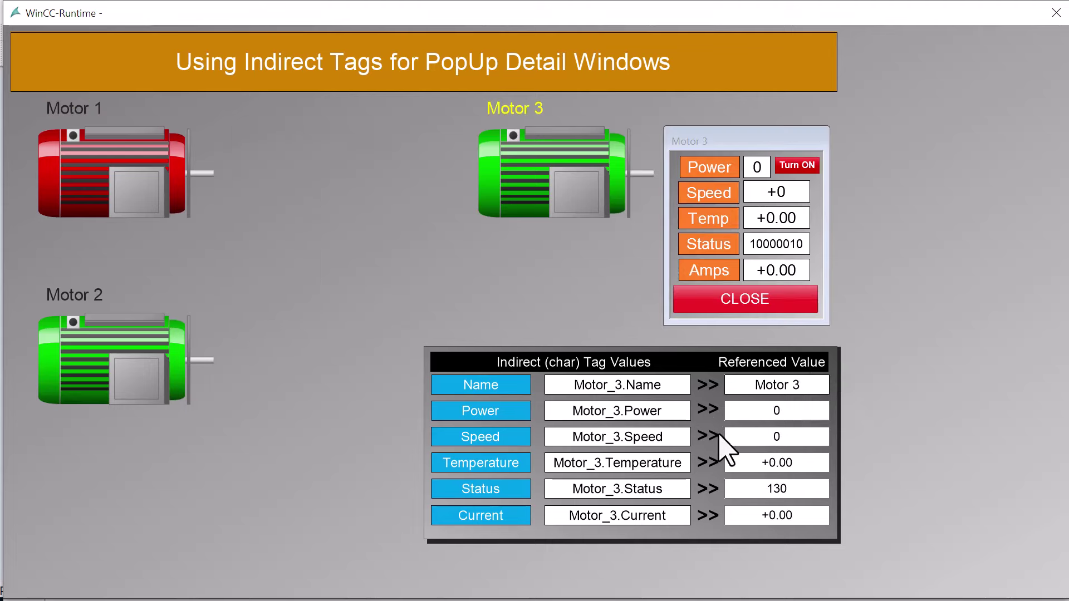
pyautogui.click(125, 189)
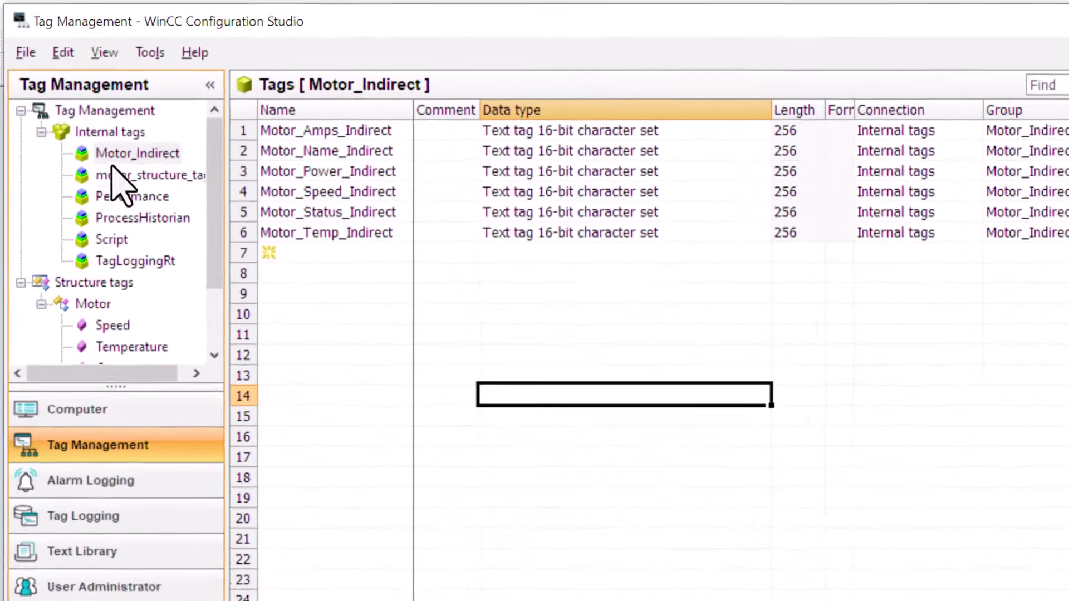
# Expand the Motor structure tag and review its type elements, including Temperature and Name.
pyautogui.click(74, 386)
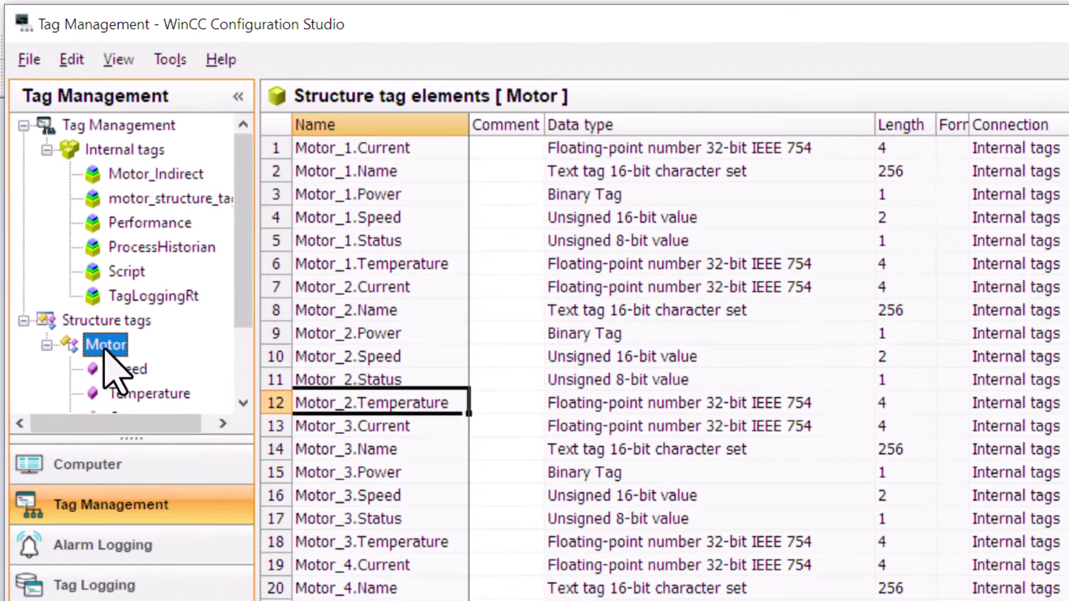
pyautogui.moveTo(175, 451); pyautogui.dragTo(176, 590)
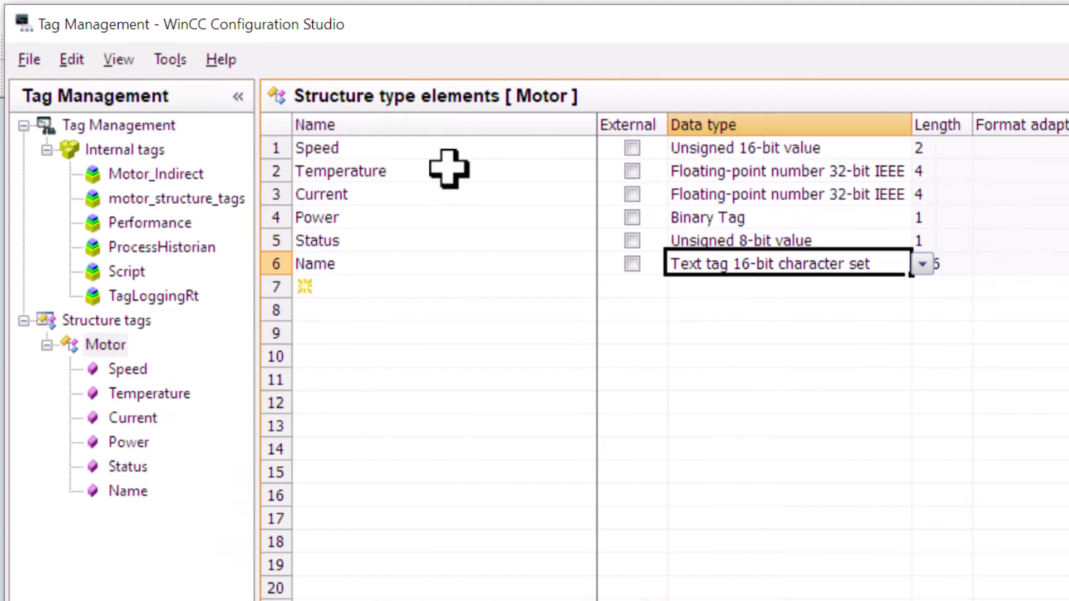
pyautogui.click(272, 148)
pyautogui.click(262, 171)
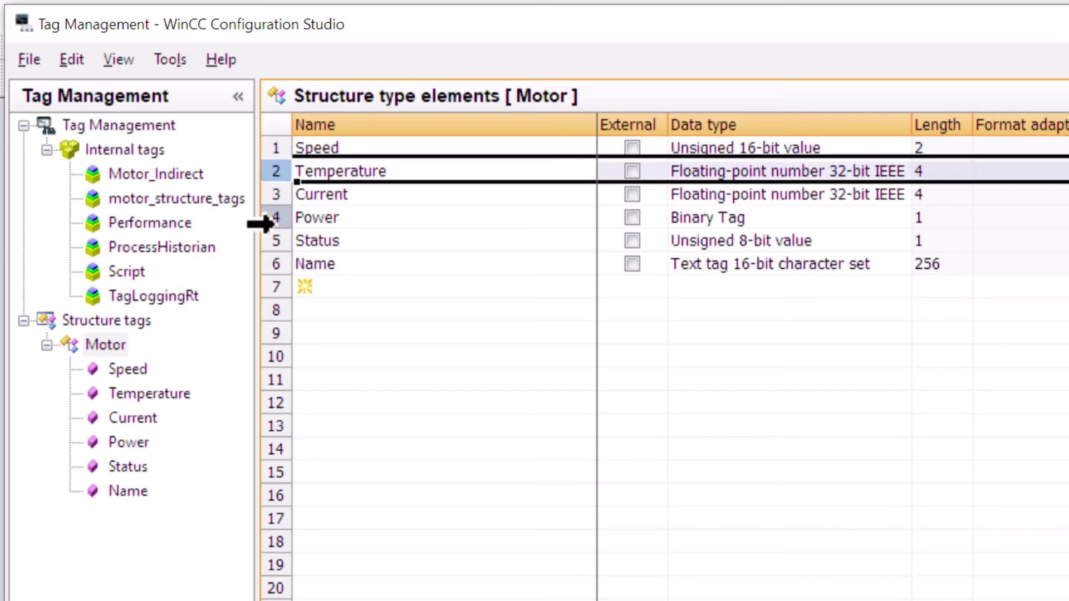
pyautogui.click(273, 264)
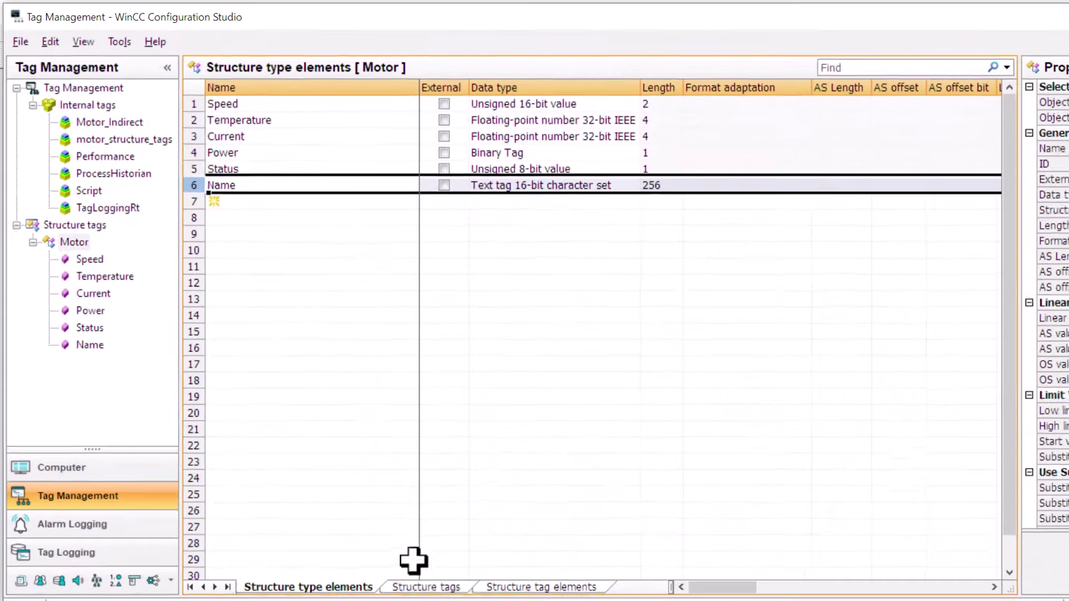
# List structure tags Motor_1 to Motor_4 and review Motor_1's Current, Name, Power and Speed elements.
pyautogui.click(422, 574)
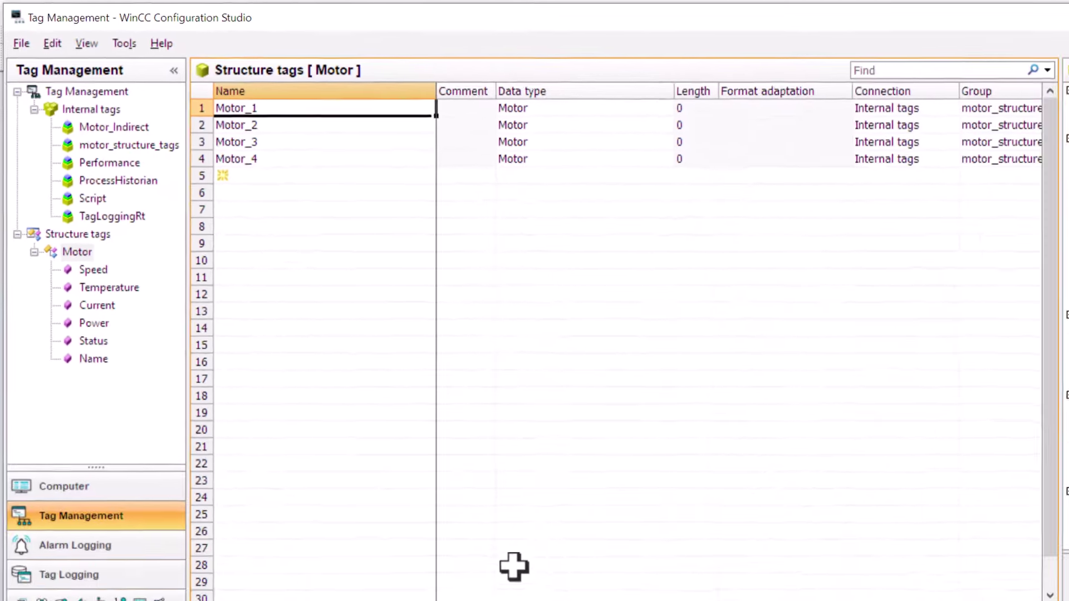
pyautogui.click(505, 573)
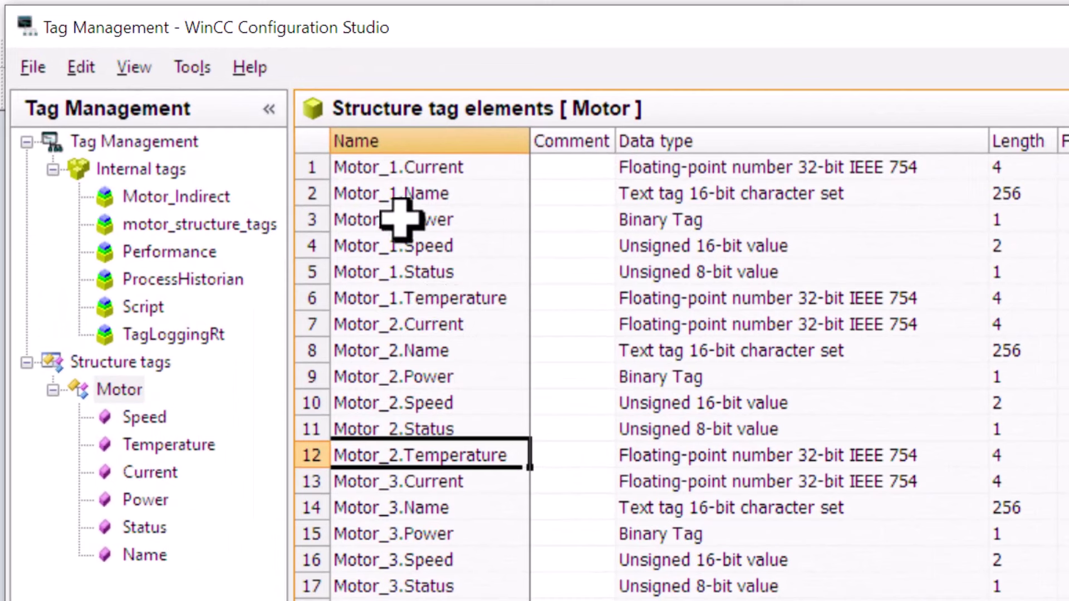
pyautogui.click(305, 166)
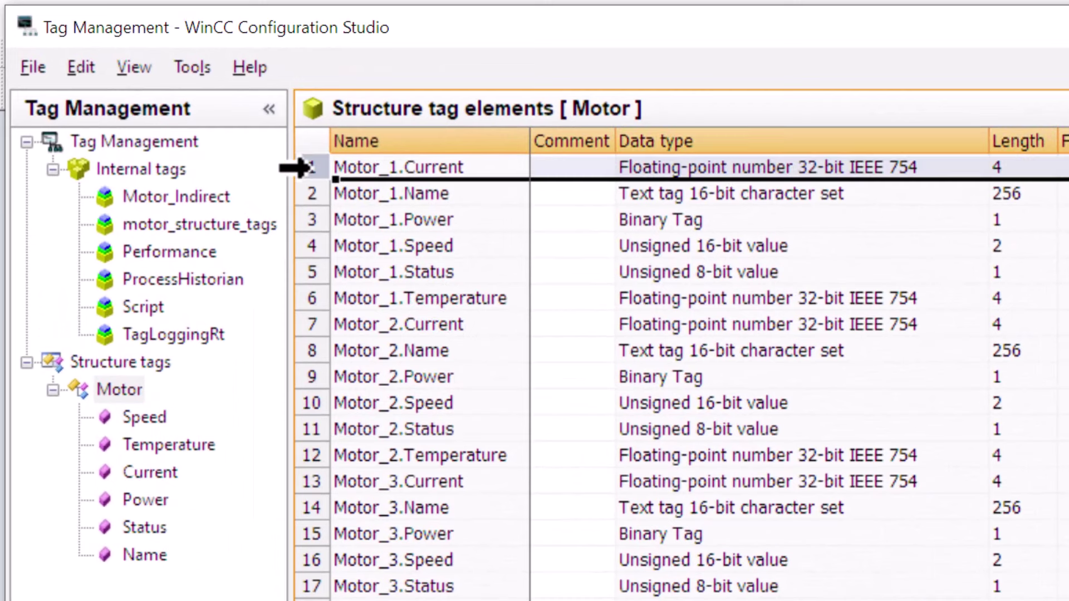
pyautogui.click(306, 194)
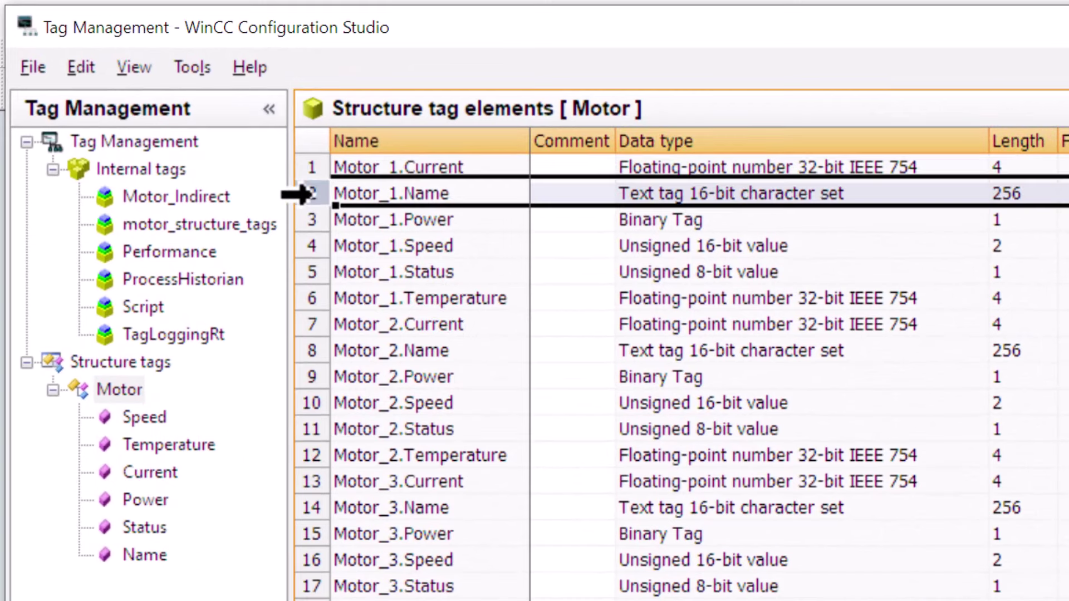
pyautogui.click(305, 219)
pyautogui.click(305, 245)
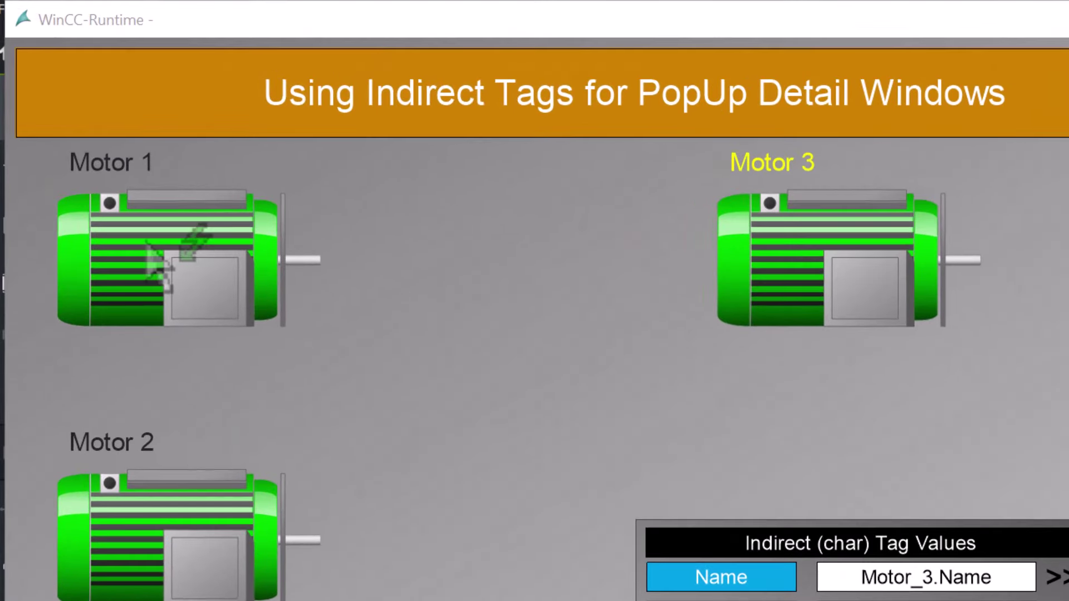
# Open Motor 1's popup, nudge it upward, switch Motor 1 on, then view Motors 2, 3 and 1.
pyautogui.click(96, 161)
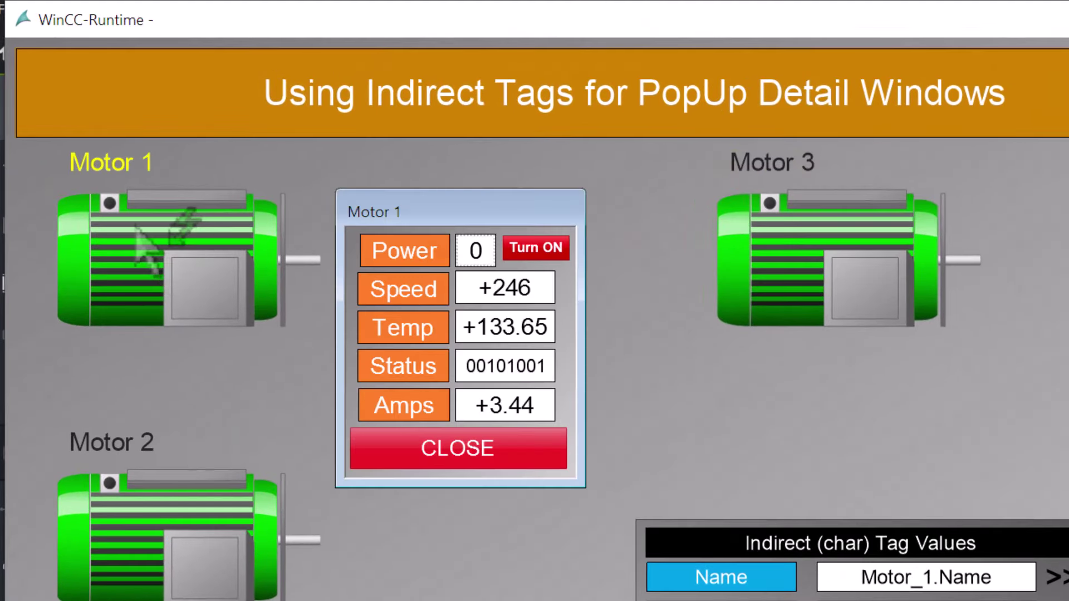
pyautogui.moveTo(384, 213); pyautogui.dragTo(379, 186)
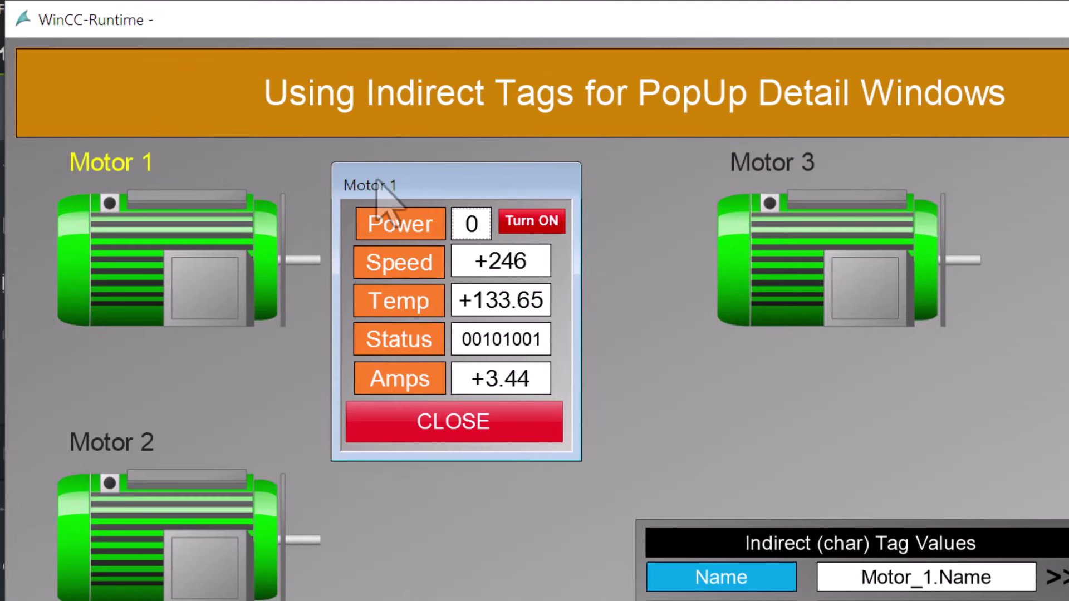
pyautogui.click(515, 217)
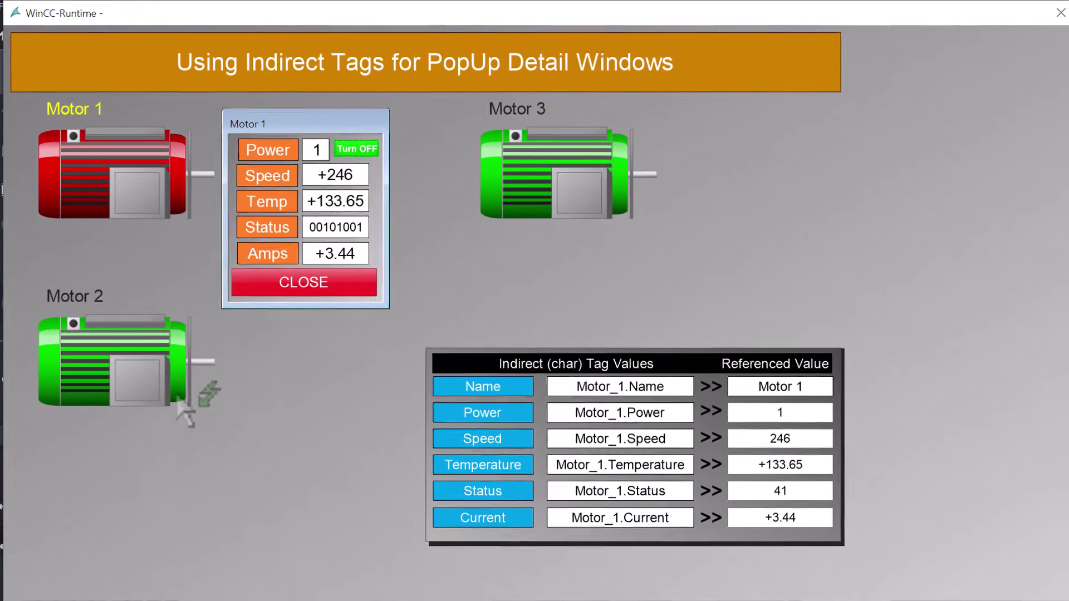
pyautogui.click(268, 579)
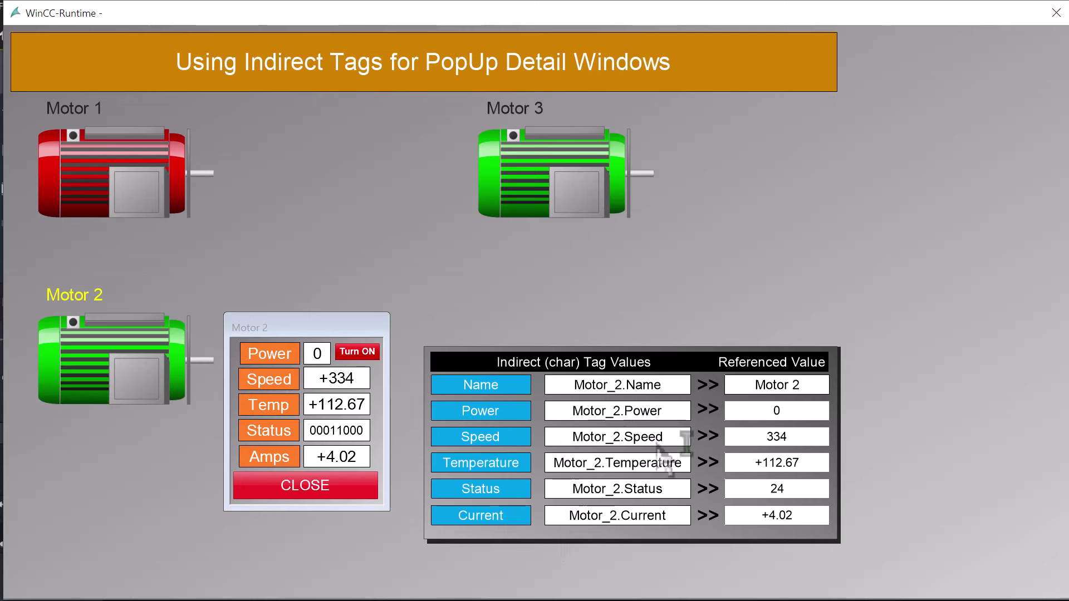
pyautogui.click(598, 218)
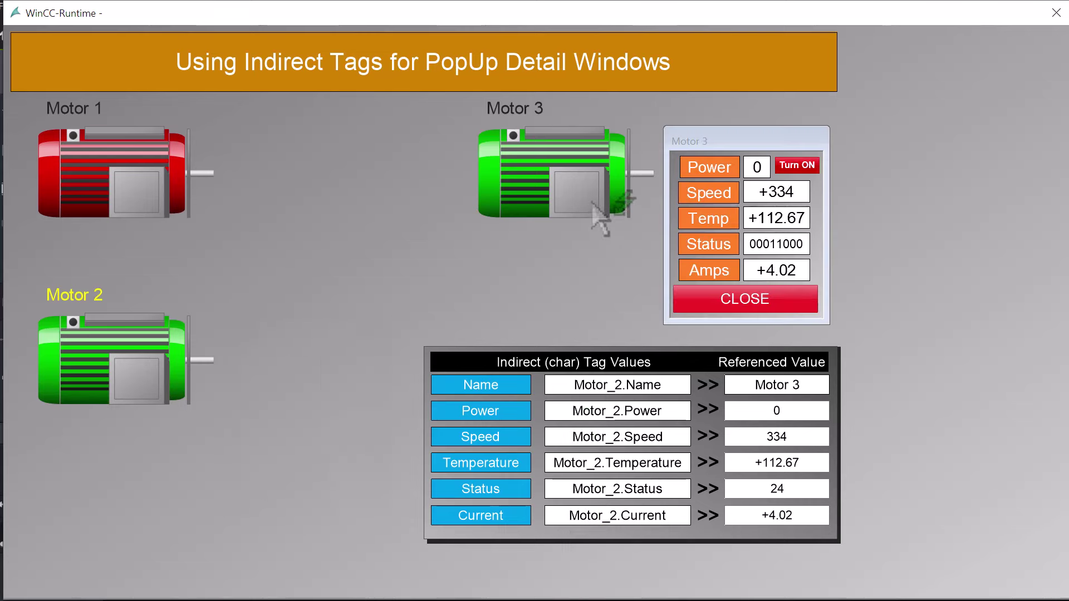
pyautogui.click(139, 199)
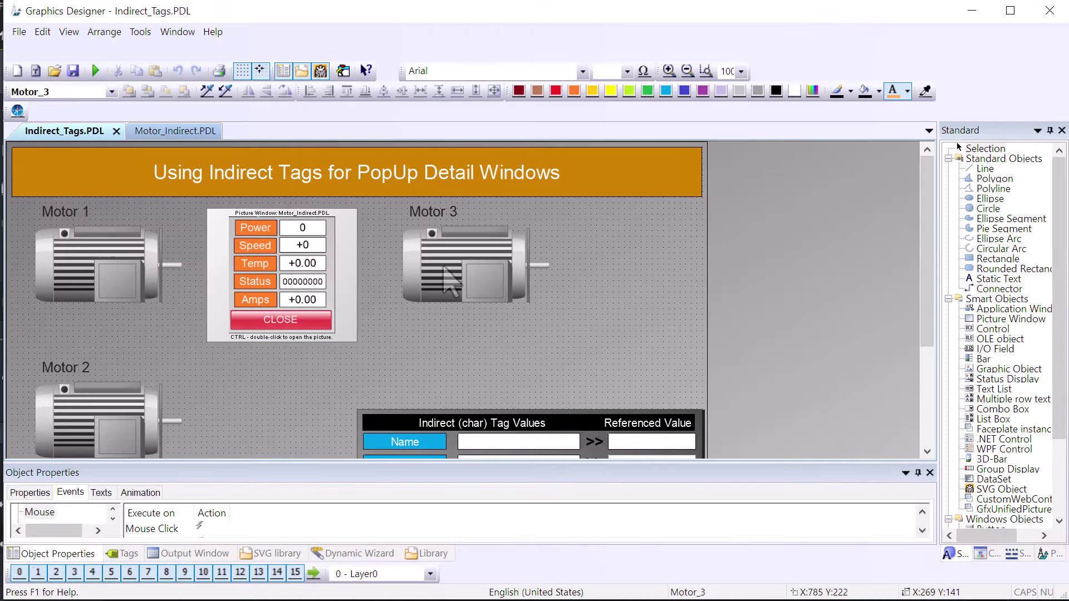
pyautogui.click(99, 261)
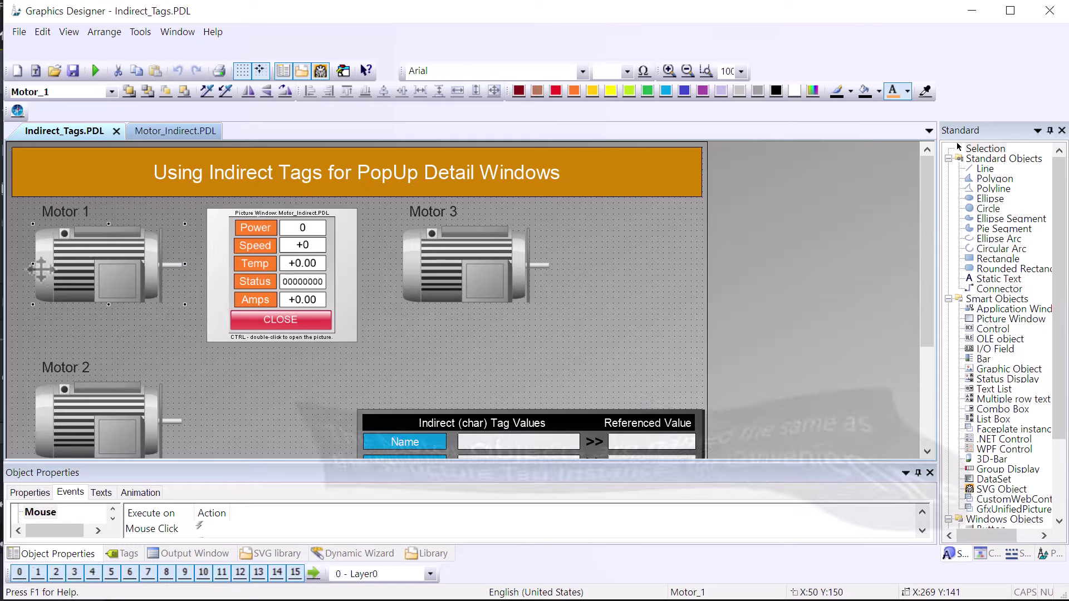
pyautogui.click(101, 420)
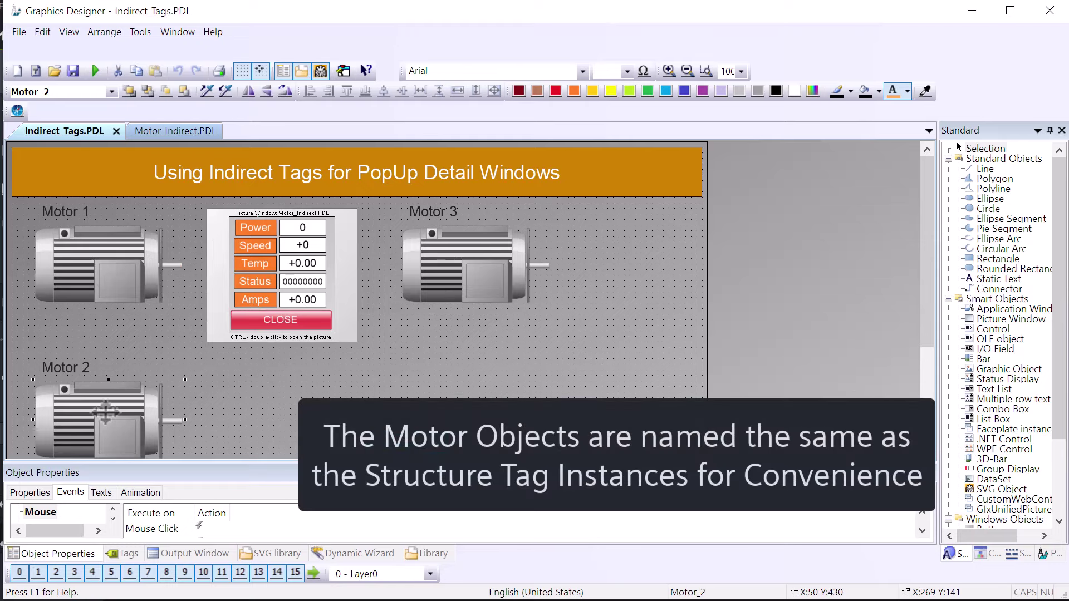
pyautogui.click(498, 257)
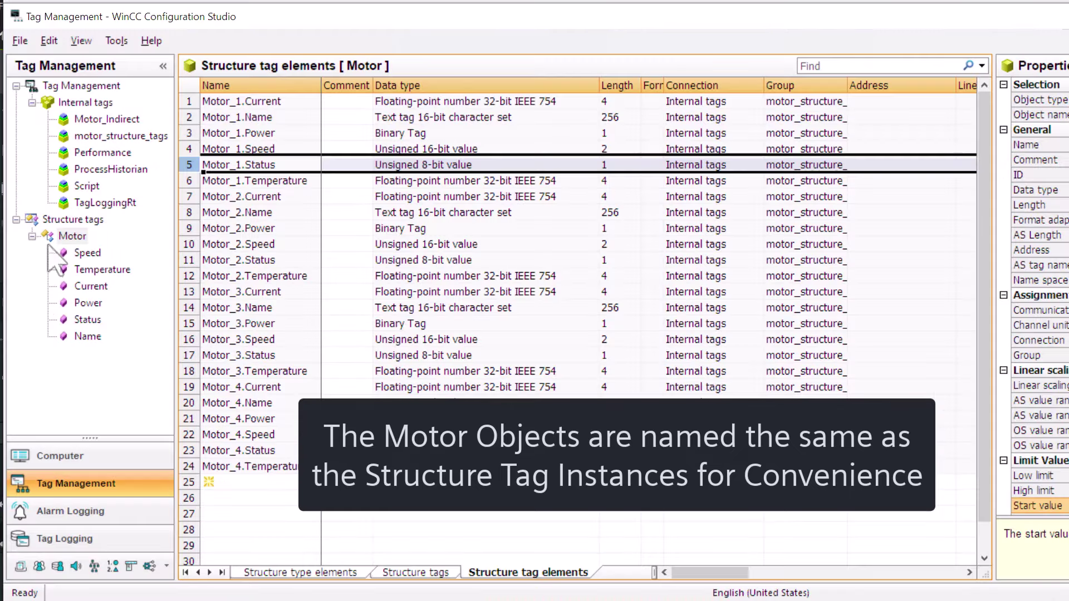
pyautogui.click(413, 573)
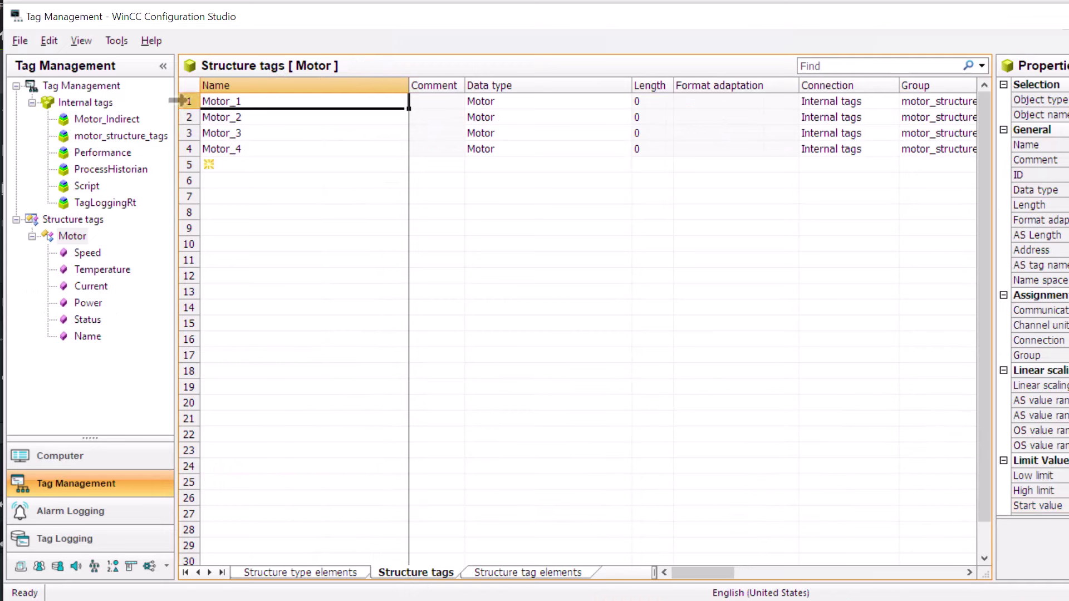
pyautogui.click(189, 101)
pyautogui.click(185, 118)
pyautogui.click(187, 133)
pyautogui.click(186, 149)
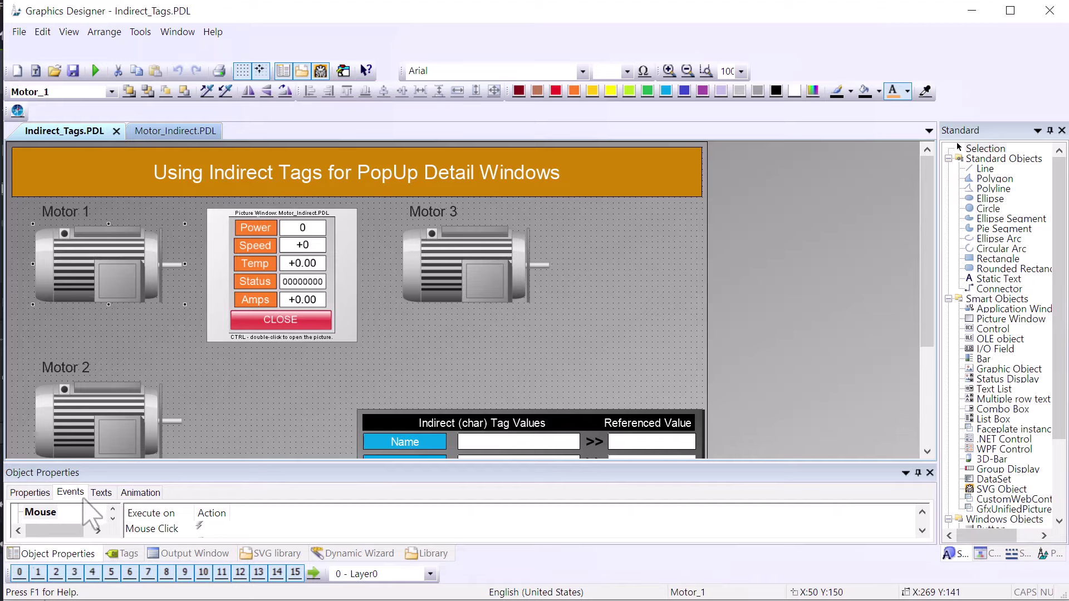
# Open the VB script on Motor 1's Release Left event and highlight the Motor_Name_Indirect tag.
pyautogui.moveTo(71, 457); pyautogui.dragTo(71, 389)
pyautogui.click(155, 489)
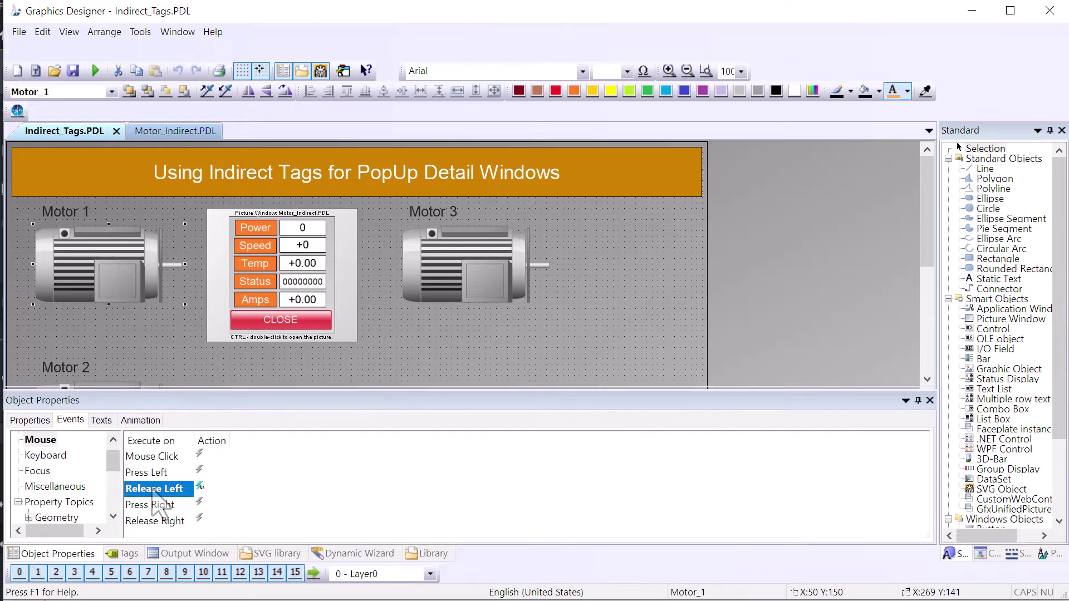
pyautogui.doubleClick(166, 490)
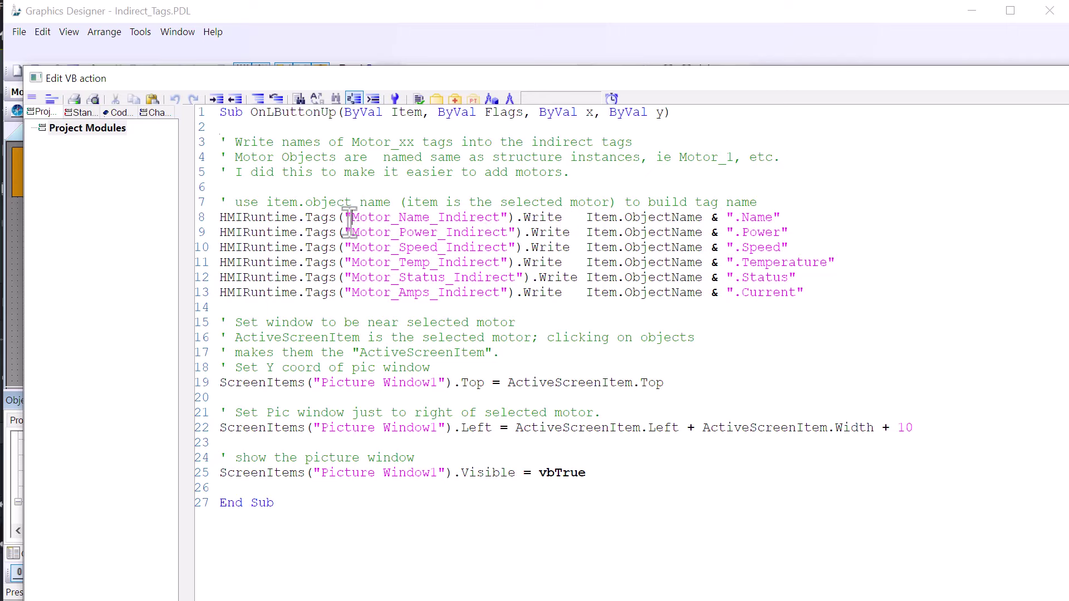
pyautogui.moveTo(349, 218); pyautogui.dragTo(510, 217)
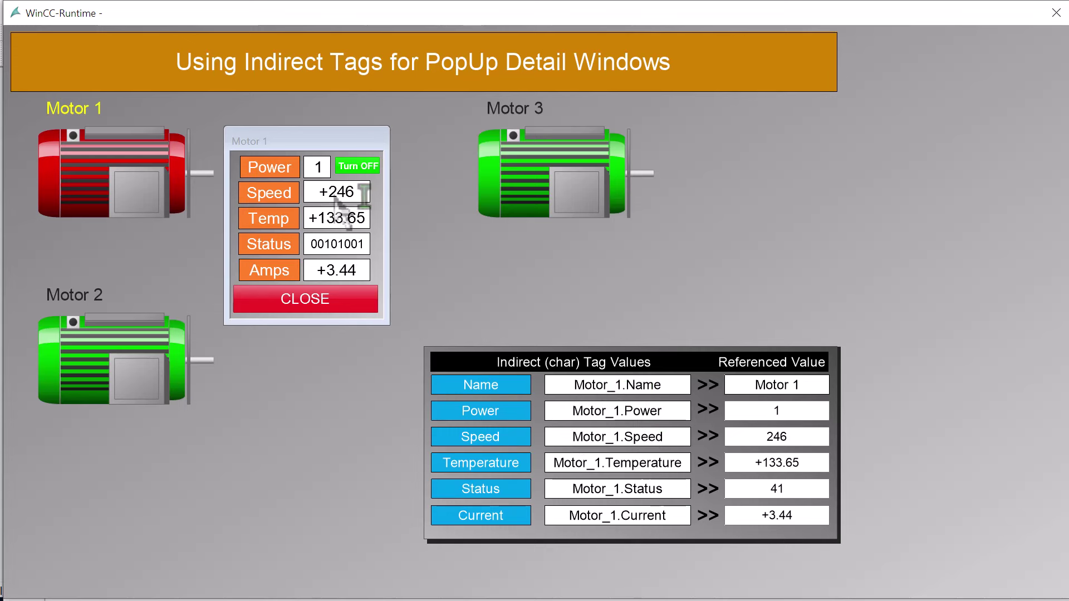
# Select Motor 2 so the detail popup moves beside it with Motor_2 values.
pyautogui.click(218, 361)
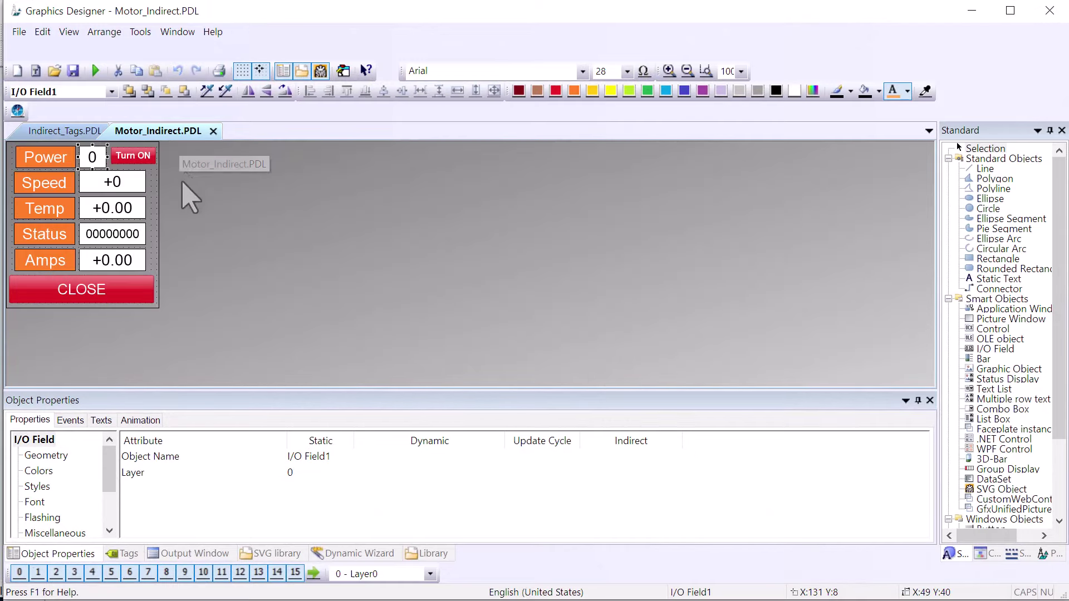
# Inspect the indirect Output Value tag links of the Speed, Temp and Amps fields.
pyautogui.click(111, 192)
pyautogui.scroll(-2, 34, 518)
pyautogui.click(32, 504)
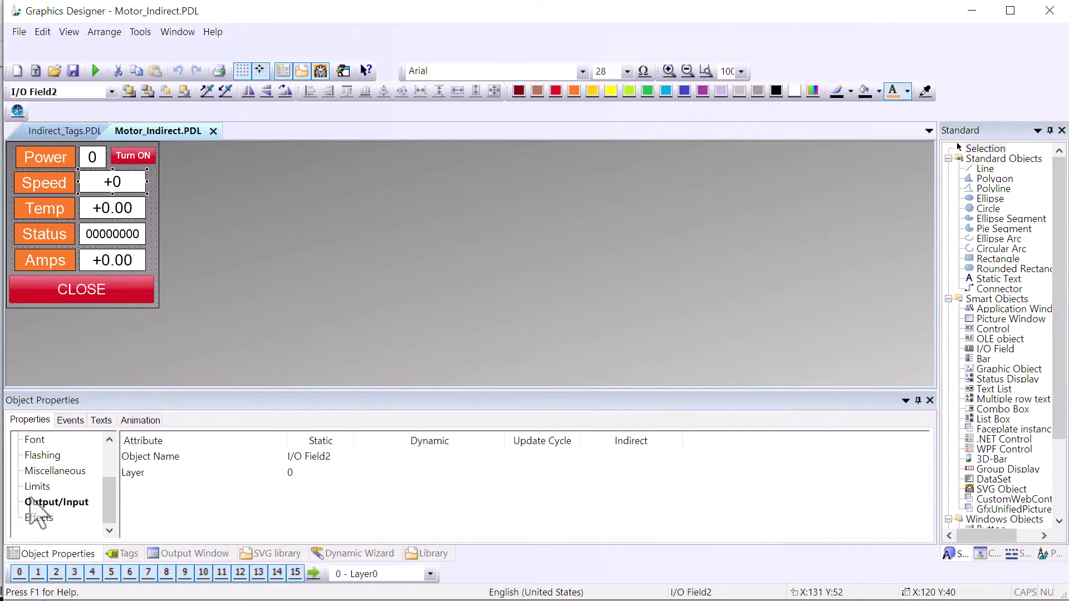
pyautogui.click(55, 502)
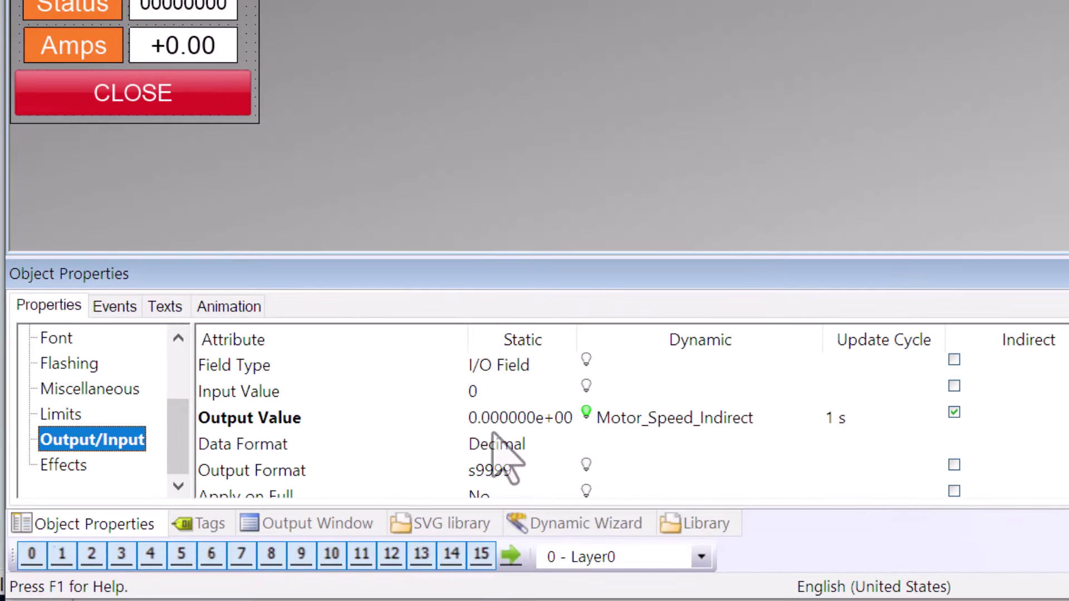
pyautogui.click(652, 424)
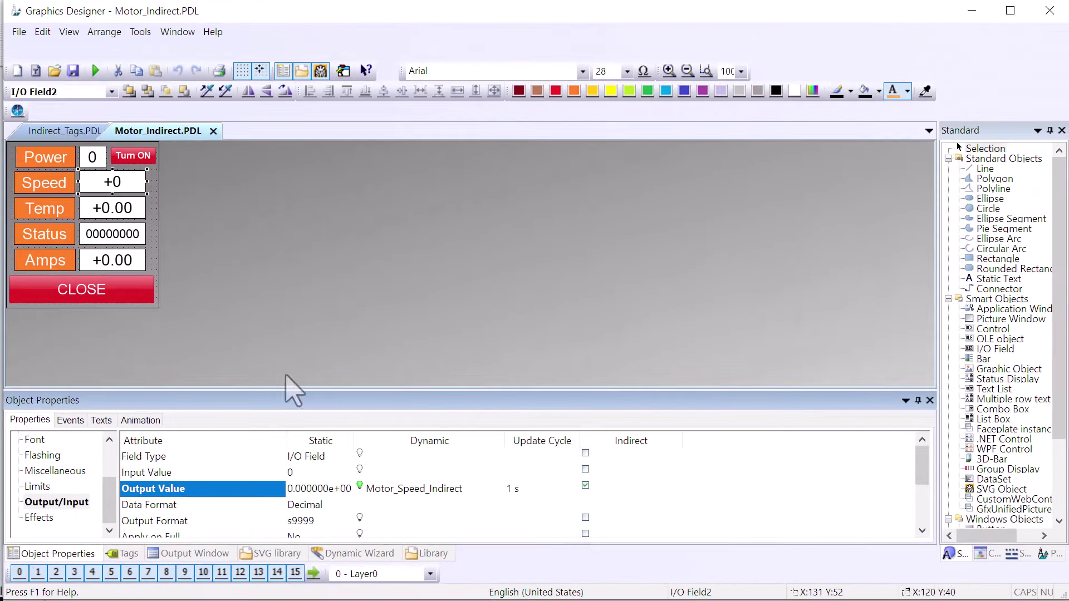
pyautogui.click(101, 211)
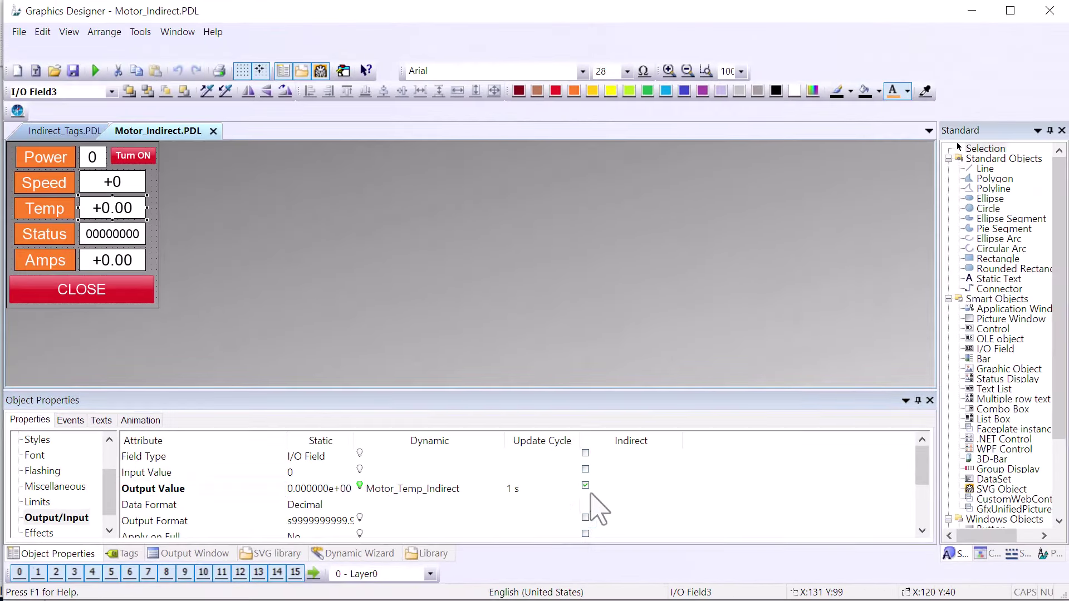
pyautogui.click(128, 264)
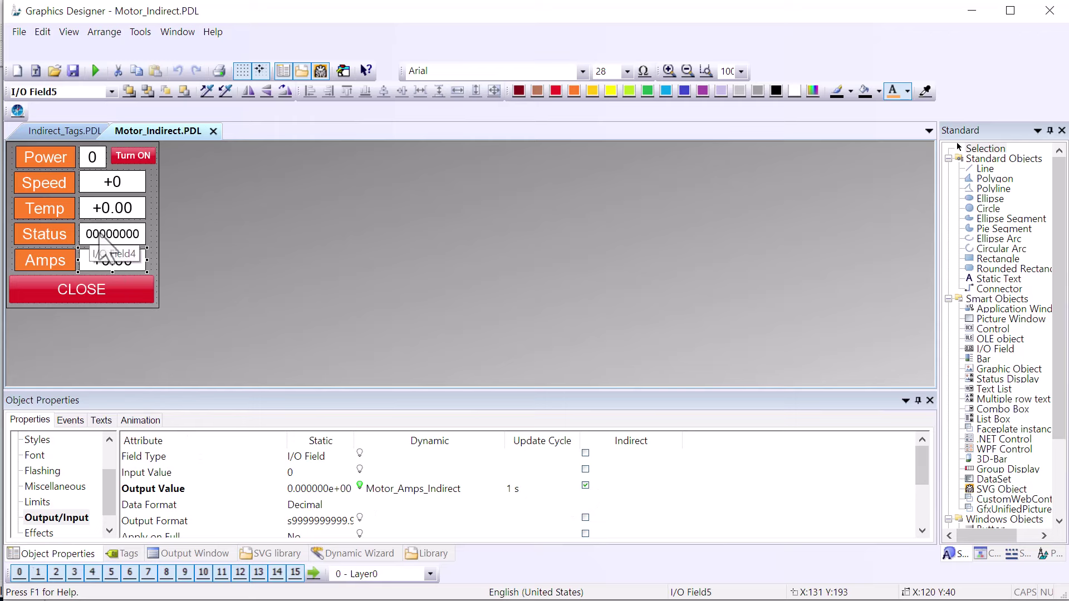
# Select the Turn ON button and test it by turning Motor 2 on and back off.
pyautogui.click(127, 158)
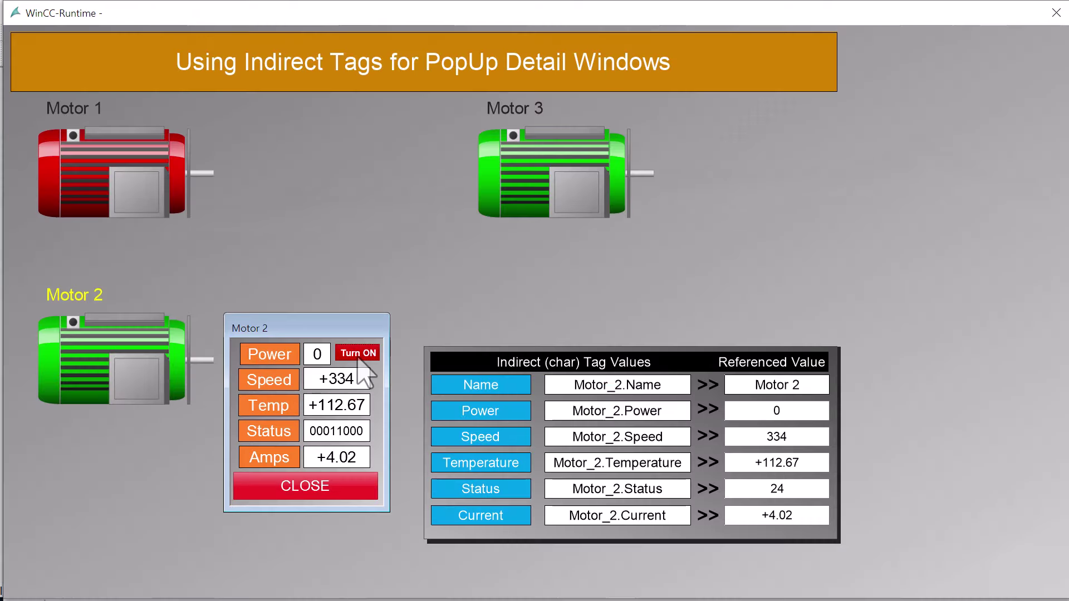
pyautogui.click(358, 356)
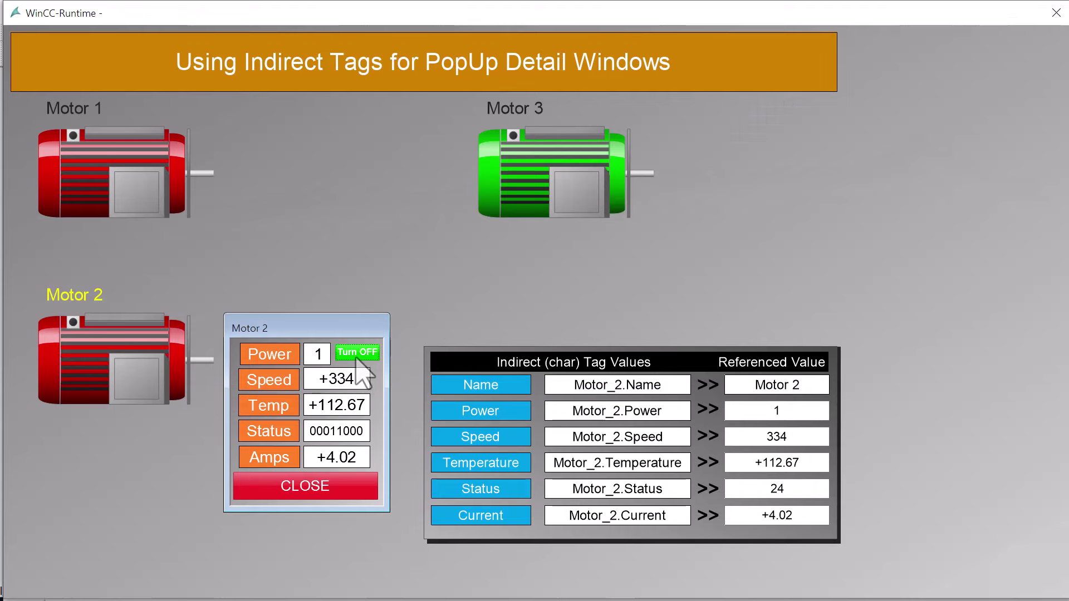
pyautogui.click(357, 356)
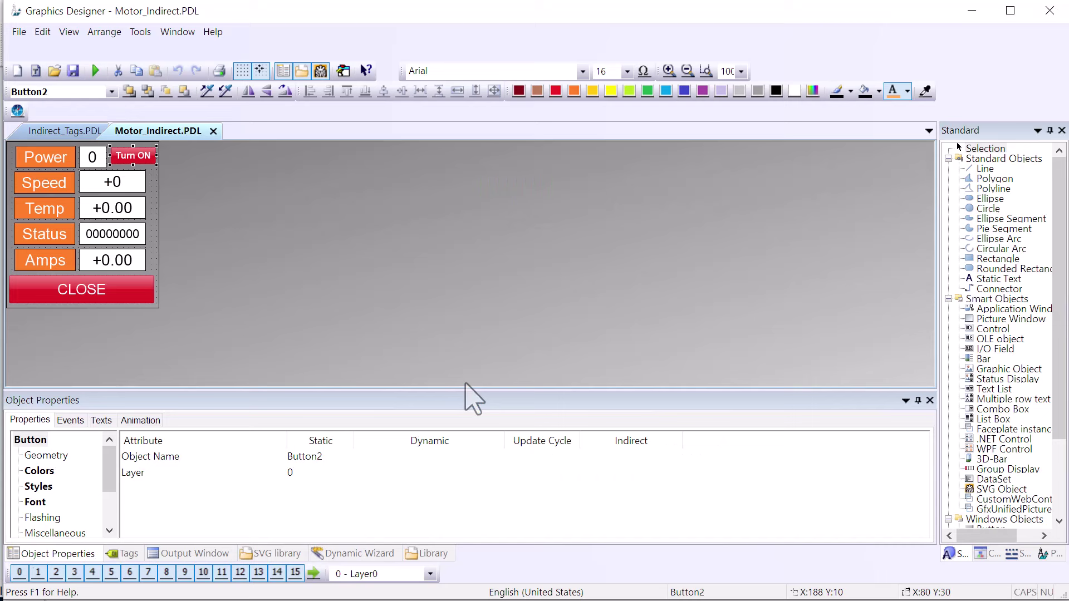
# Review the Background Color value range using GetTagBit on the Motor_Power_Indirect tag.
pyautogui.click(35, 471)
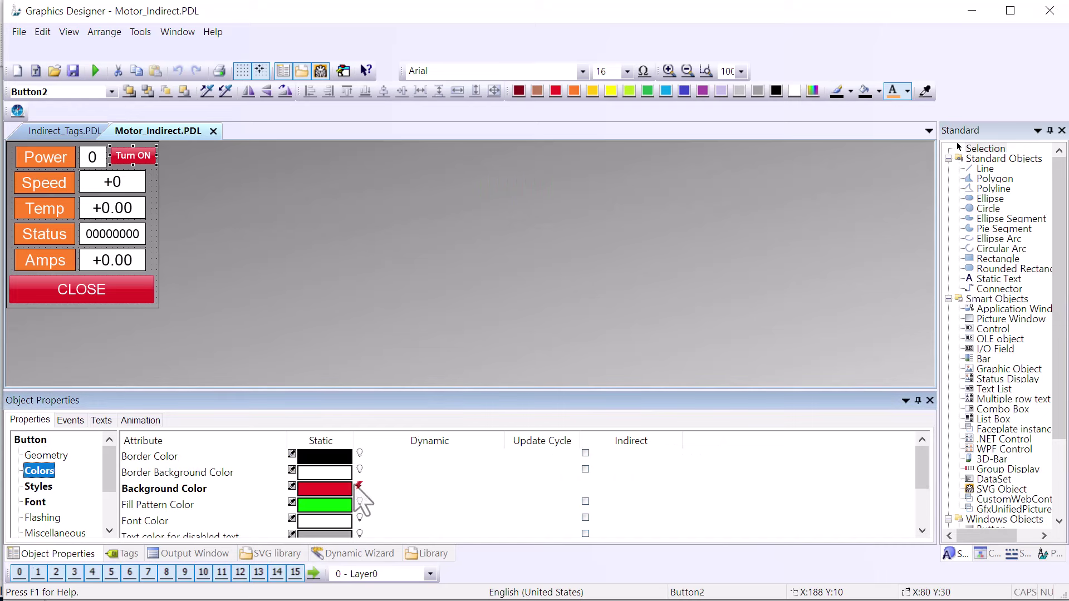
pyautogui.doubleClick(359, 487)
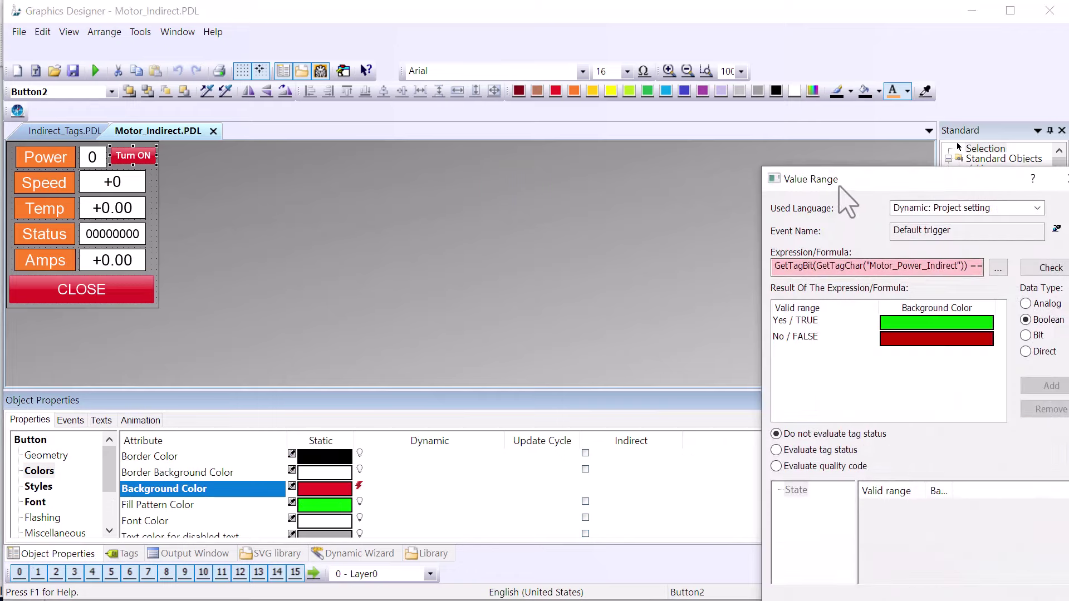
pyautogui.moveTo(841, 181); pyautogui.dragTo(661, 171)
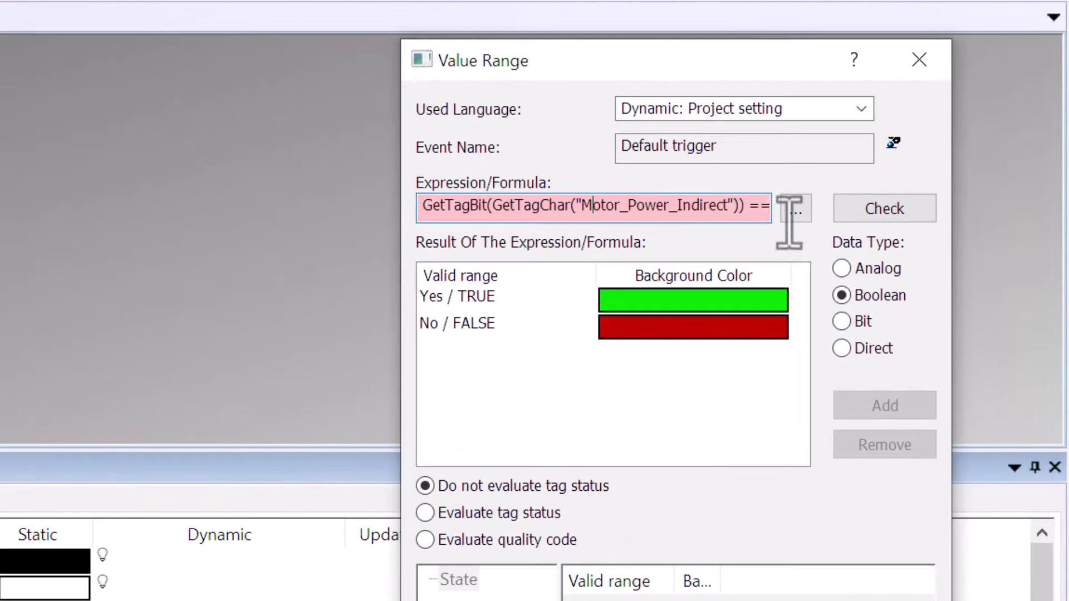
pyautogui.moveTo(785, 249); pyautogui.dragTo(671, 251)
pyautogui.moveTo(558, 207); pyautogui.dragTo(704, 213)
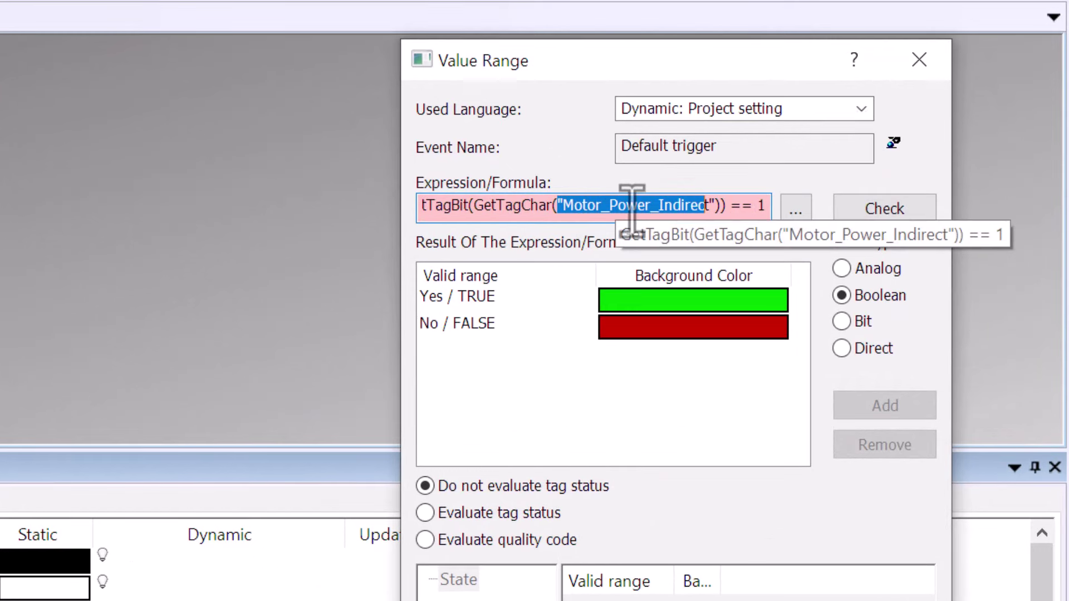
pyautogui.moveTo(721, 208); pyautogui.dragTo(472, 218)
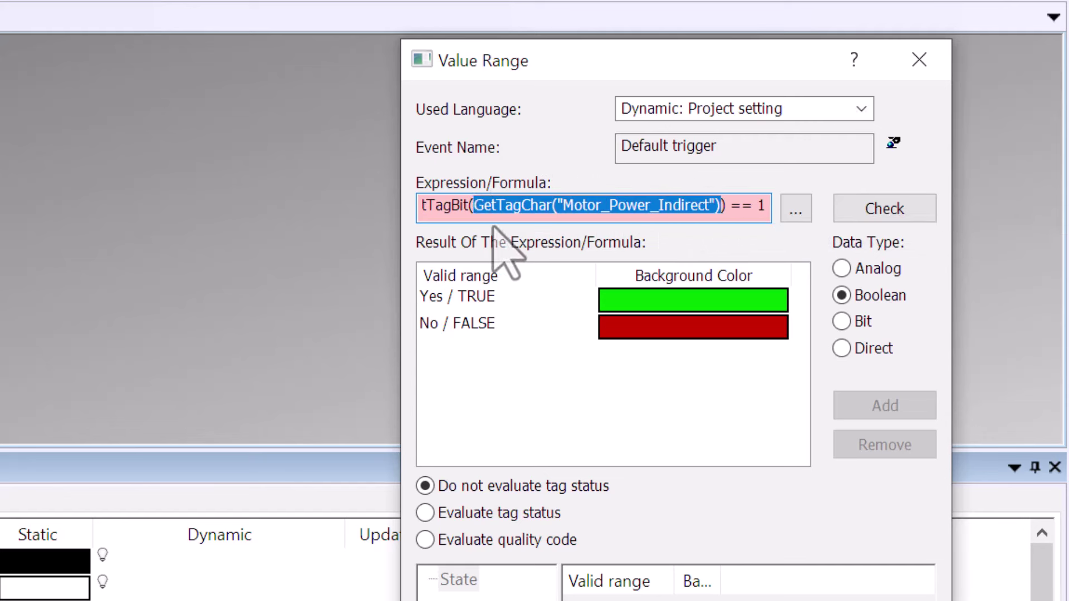
pyautogui.doubleClick(437, 211)
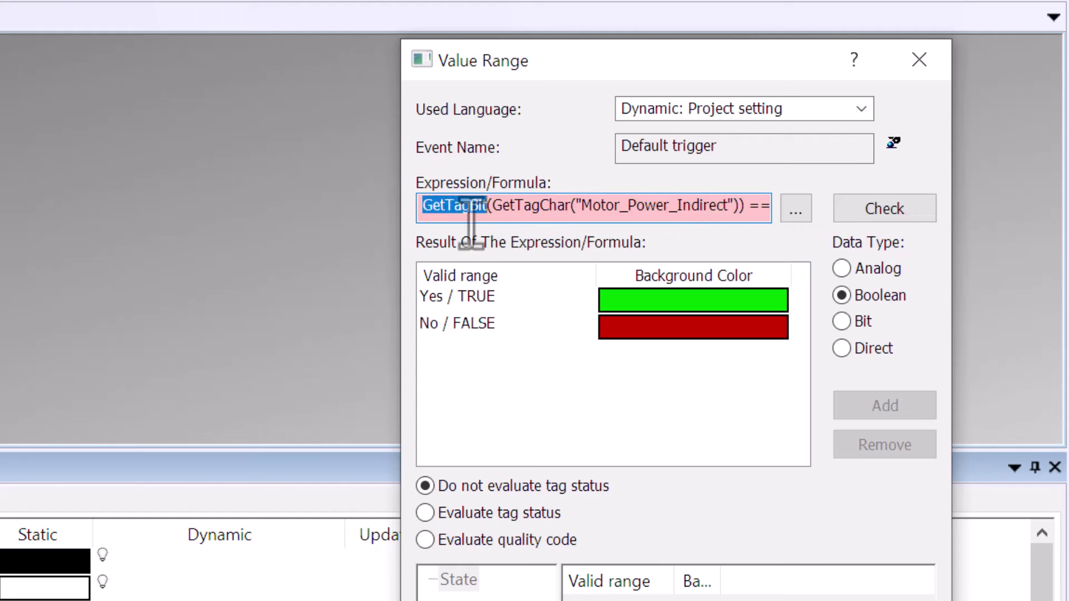
pyautogui.click(529, 206)
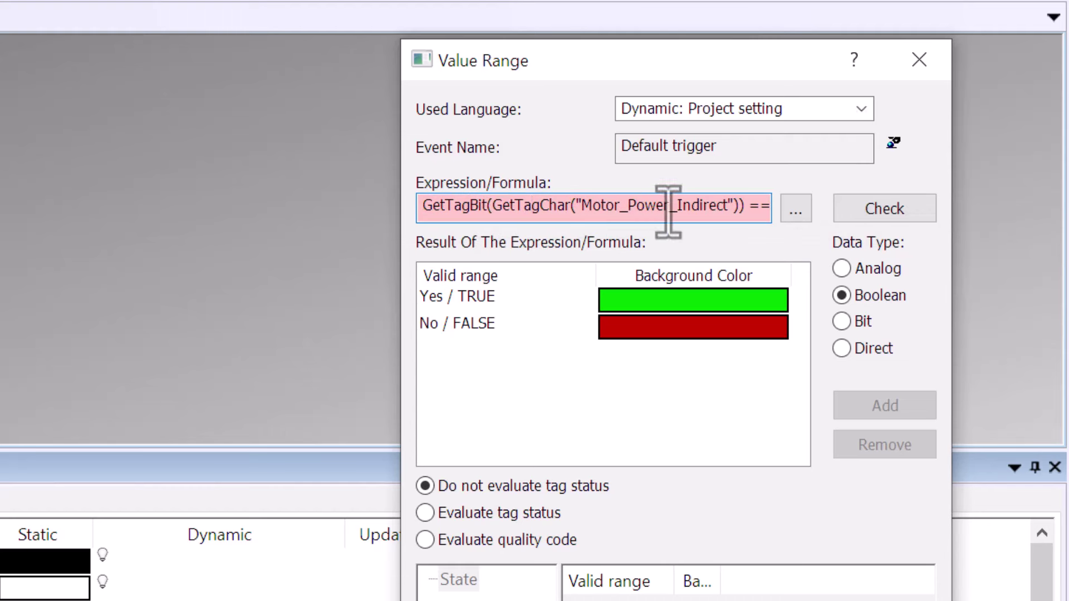
pyautogui.moveTo(671, 208); pyautogui.dragTo(766, 210)
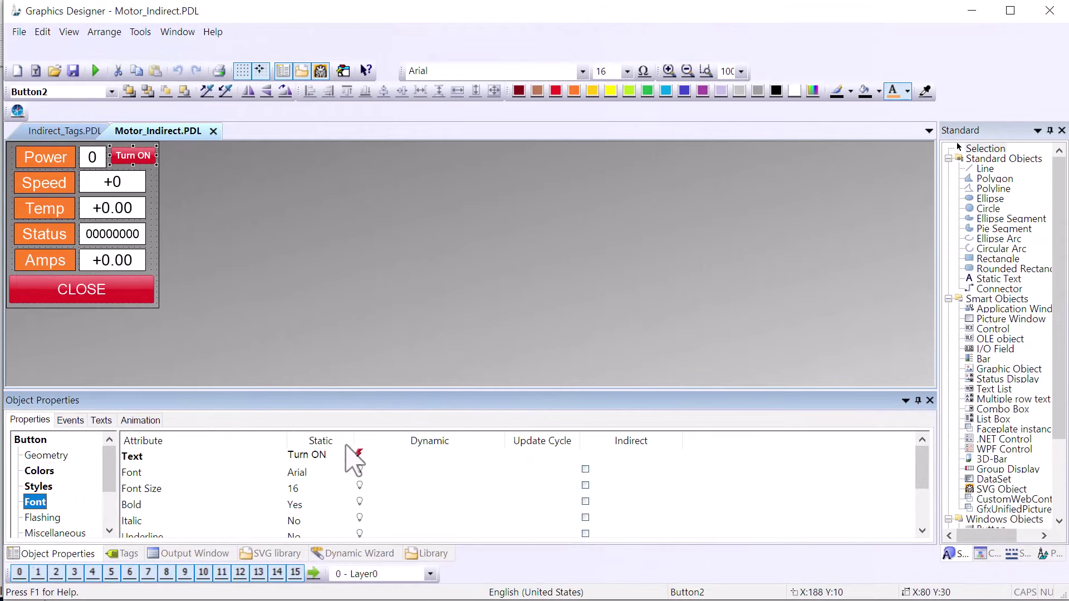
pyautogui.doubleClick(357, 454)
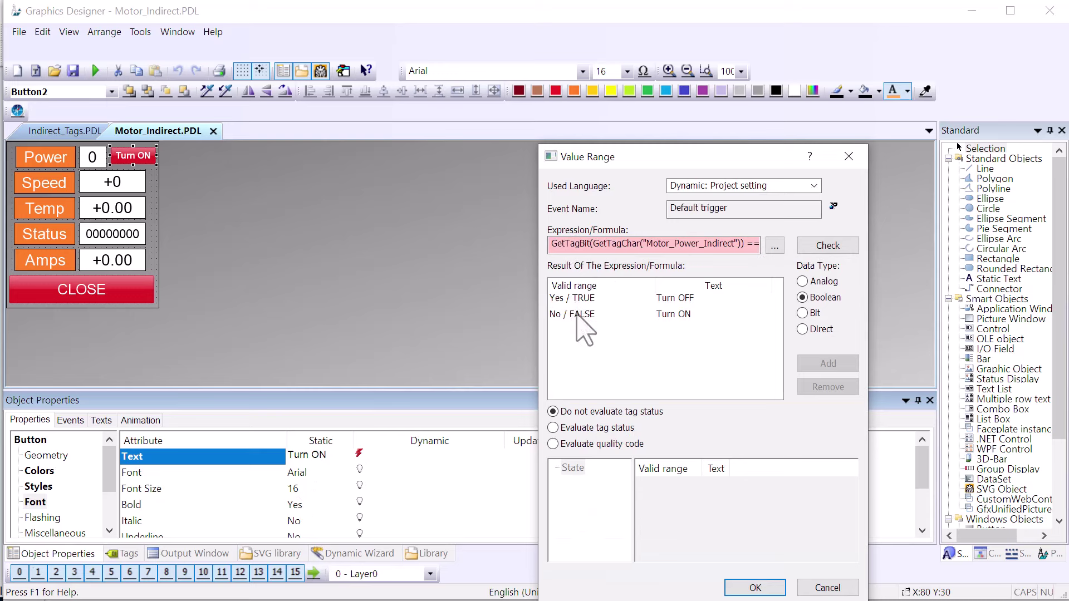
# Close the text value range and inspect Button2's Pressed link to Motor_Power_Indirect, 1 s, Indirect.
pyautogui.click(756, 589)
pyautogui.click(39, 486)
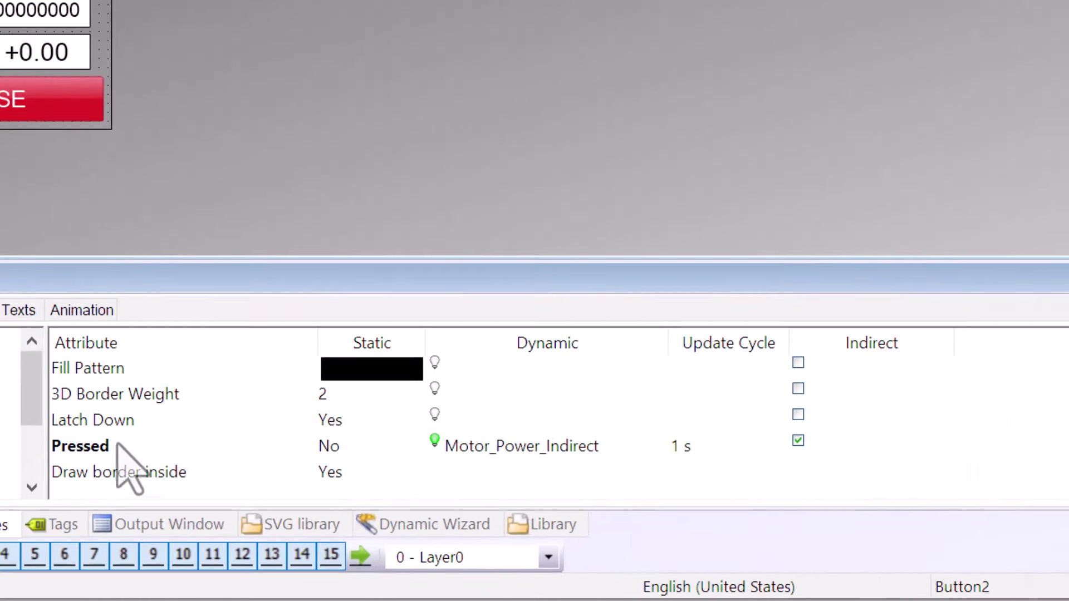
pyautogui.click(99, 448)
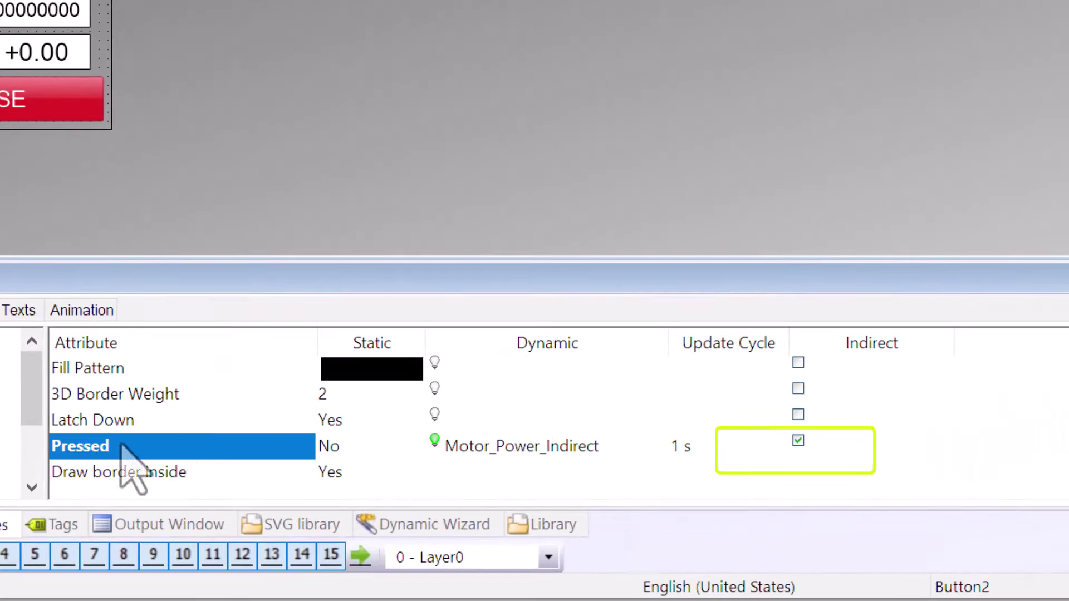
pyautogui.click(101, 422)
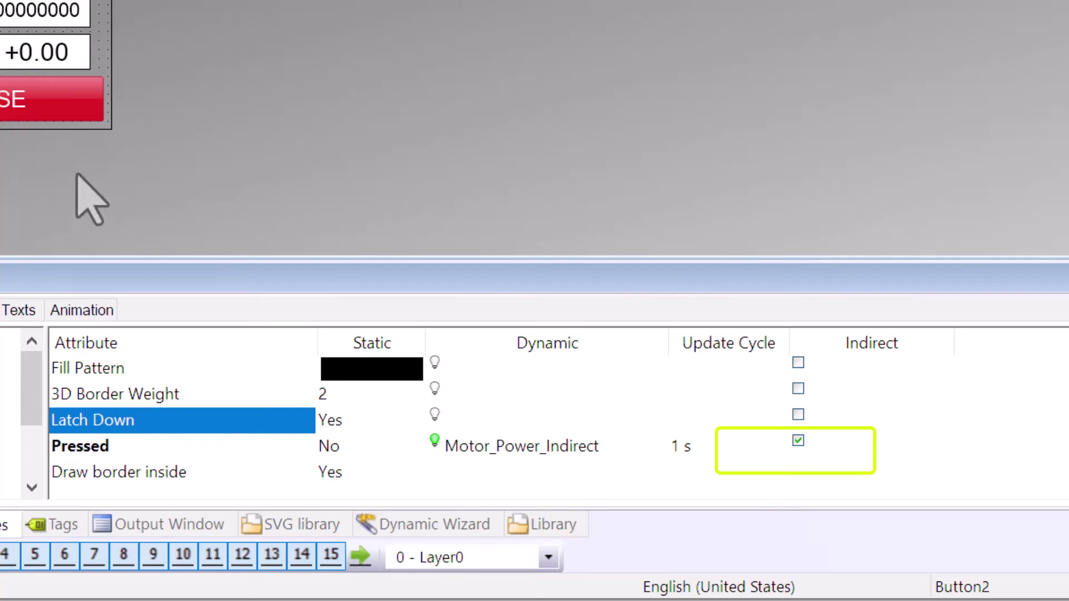
pyautogui.click(470, 446)
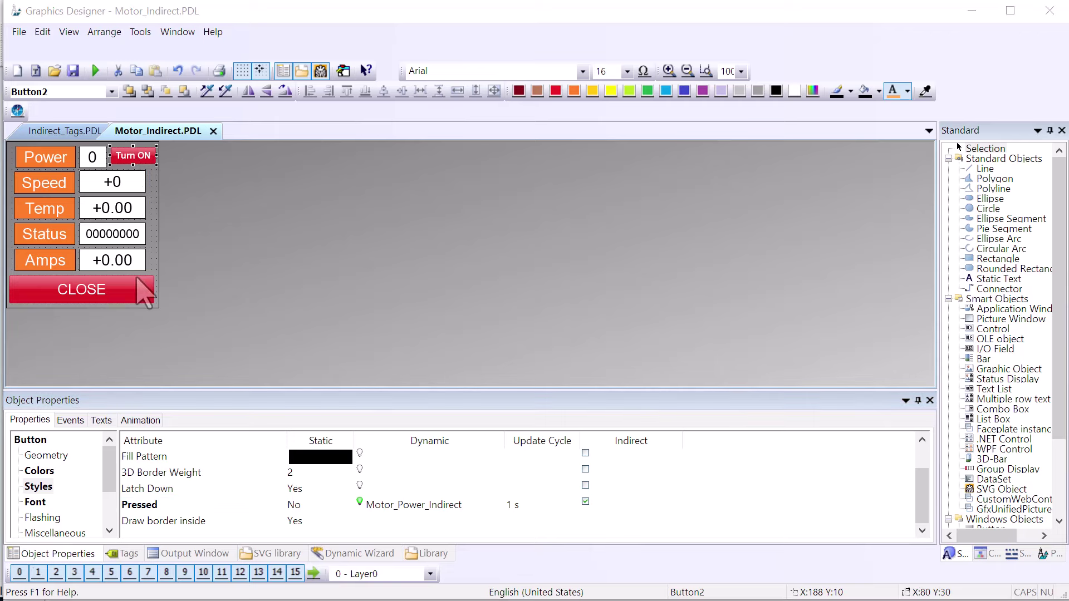
# Open a Direct Connection for the Turn ON button's Styles > Pressed Change event.
pyautogui.click(70, 420)
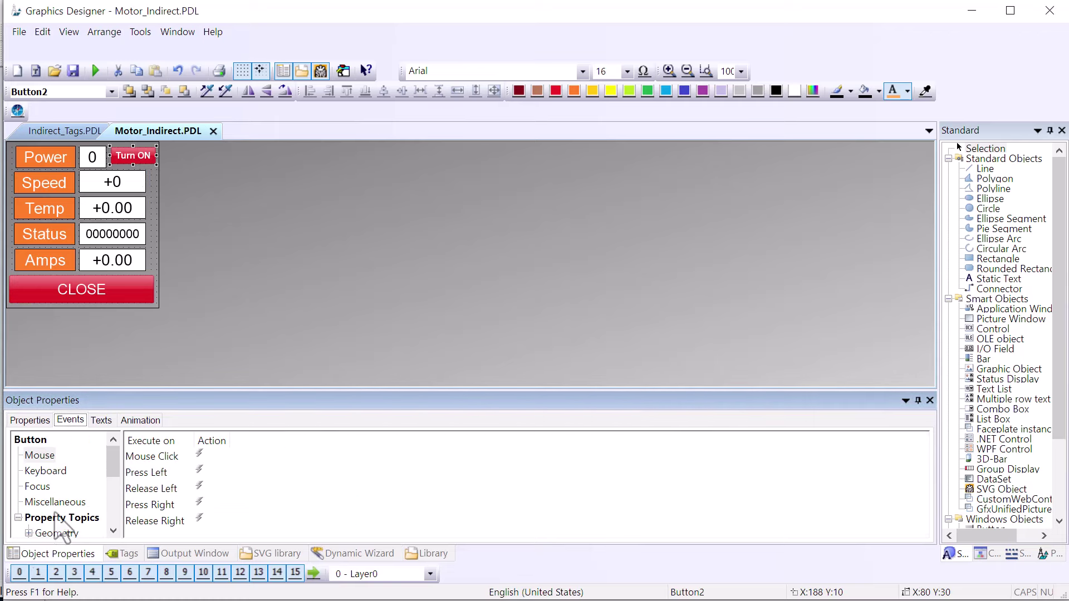
pyautogui.scroll(-3, 54, 512)
pyautogui.scroll(1, 42, 504)
pyautogui.click(28, 471)
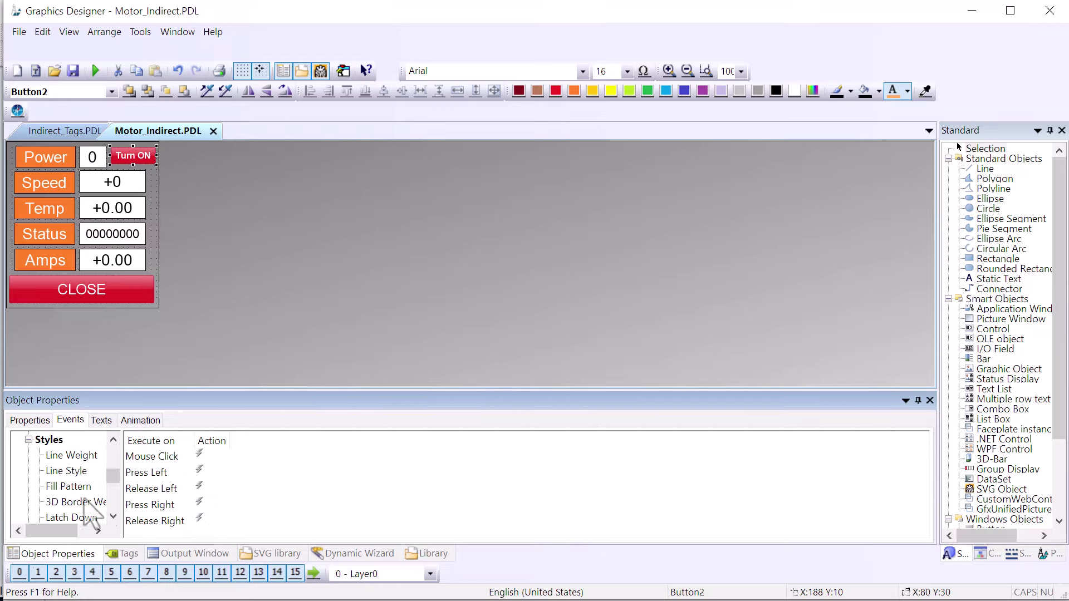
pyautogui.scroll(-1, 88, 501)
pyautogui.click(64, 487)
pyautogui.doubleClick(200, 455)
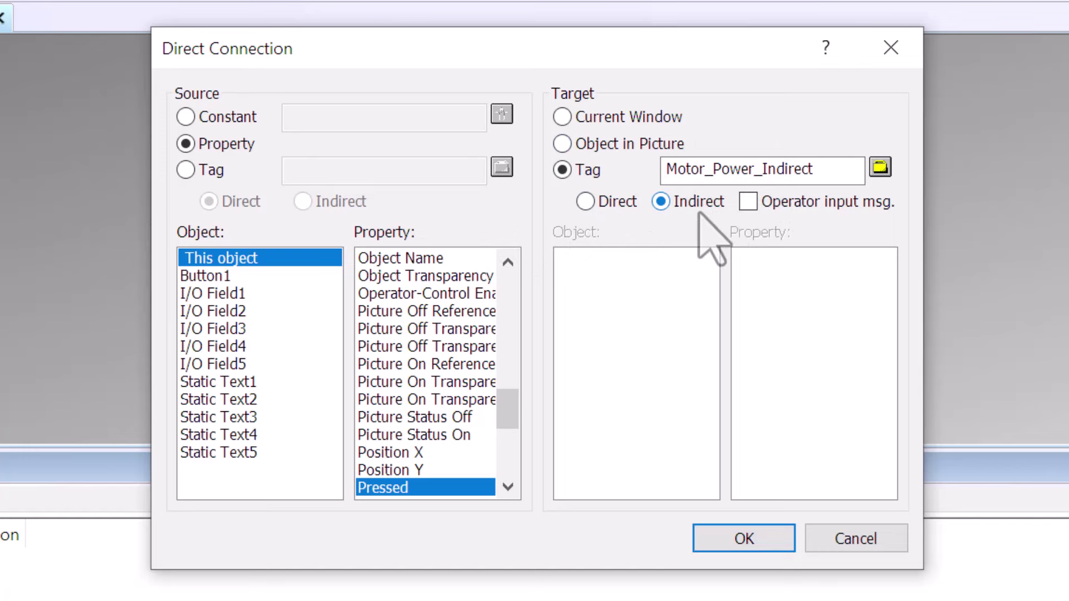
pyautogui.click(746, 542)
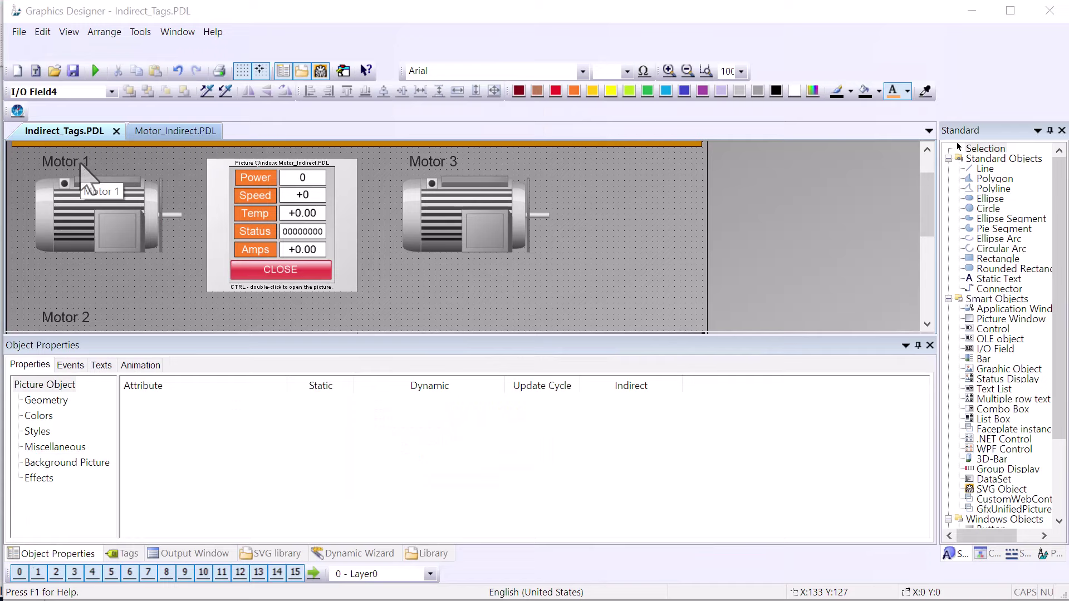
pyautogui.click(81, 165)
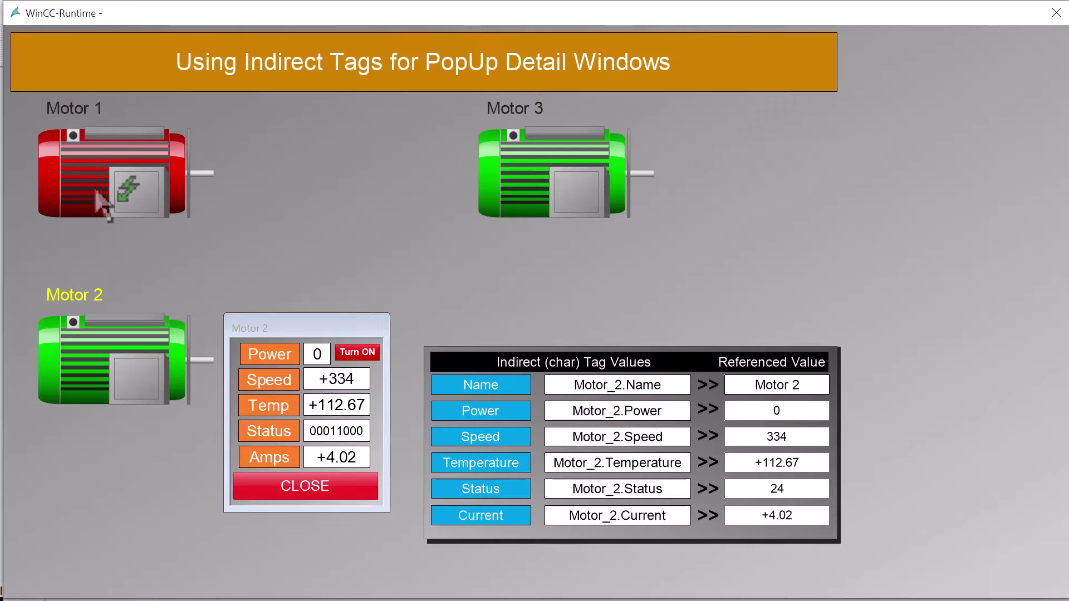
pyautogui.click(101, 178)
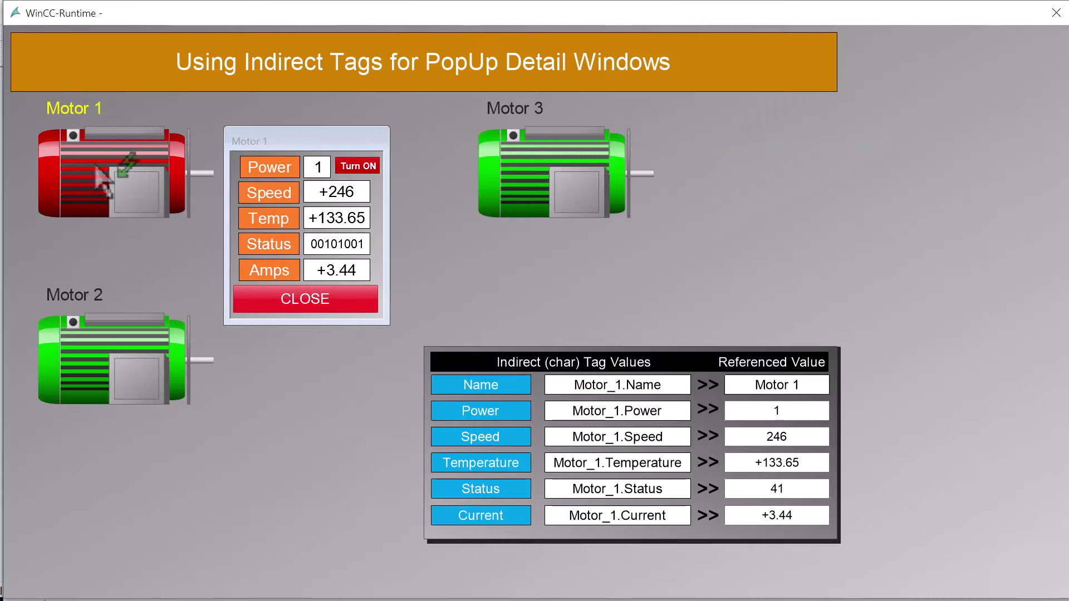
pyautogui.click(529, 177)
pyautogui.click(71, 328)
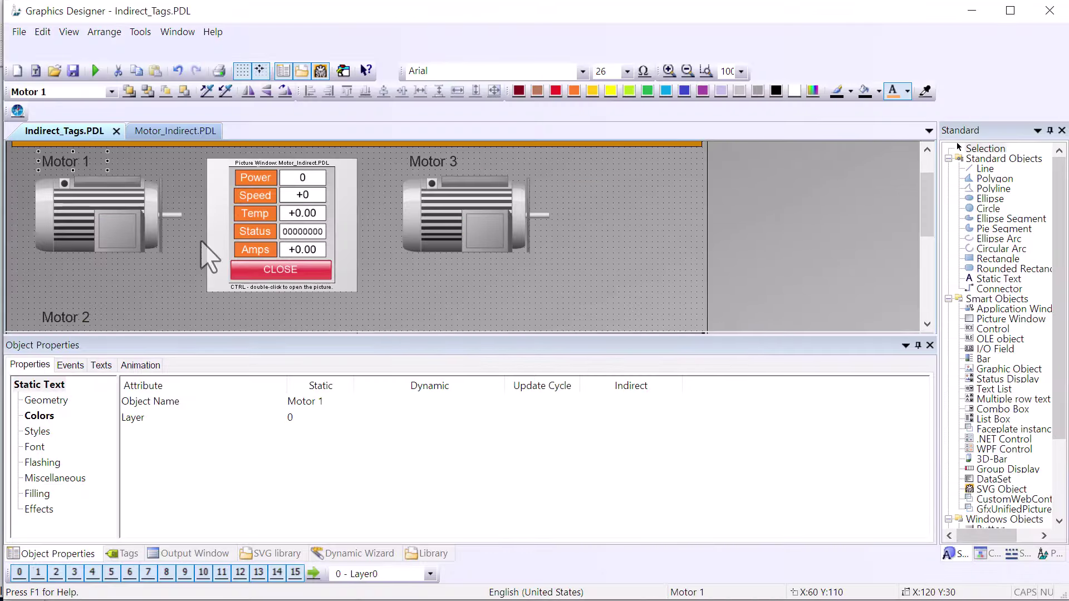
pyautogui.click(42, 385)
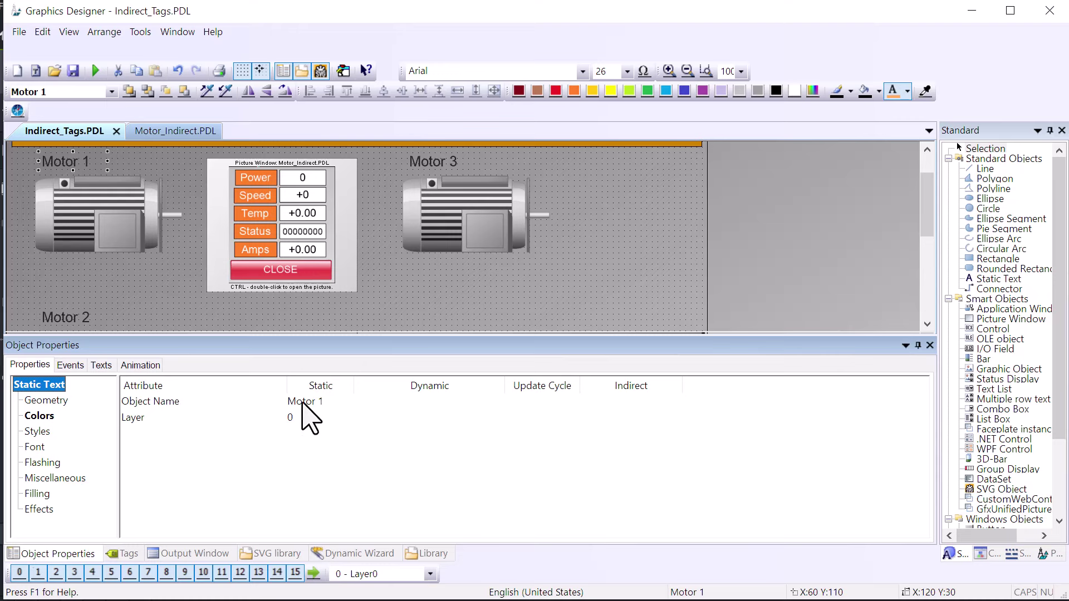
pyautogui.click(430, 162)
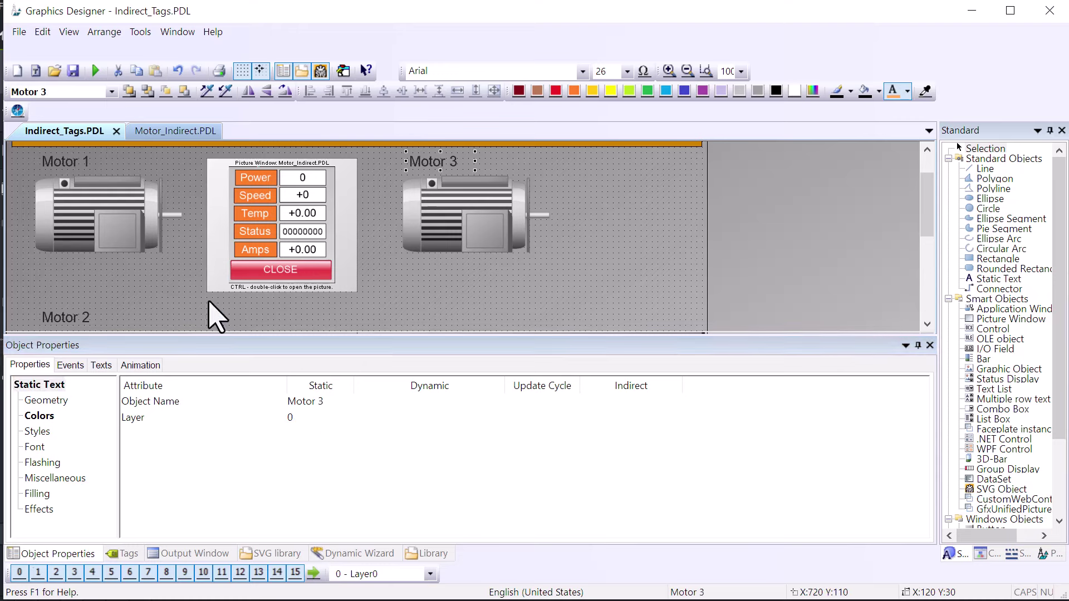
pyautogui.click(78, 164)
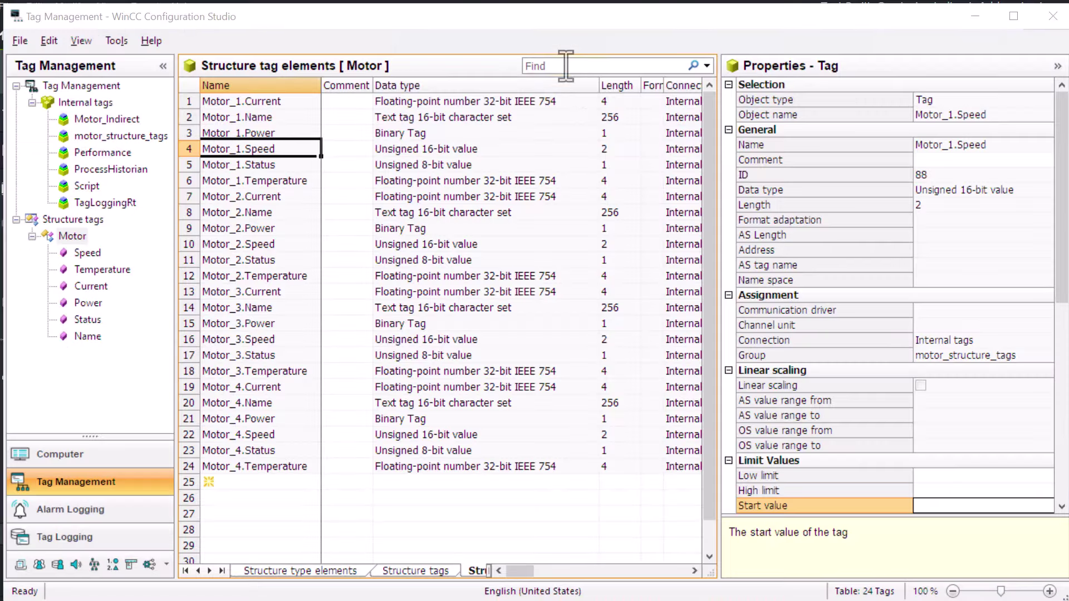
# Filter tags by '.Name' and check start values of Motor_1.Name through Motor_4.Name.
pyautogui.click(566, 66)
pyautogui.write('.Name')
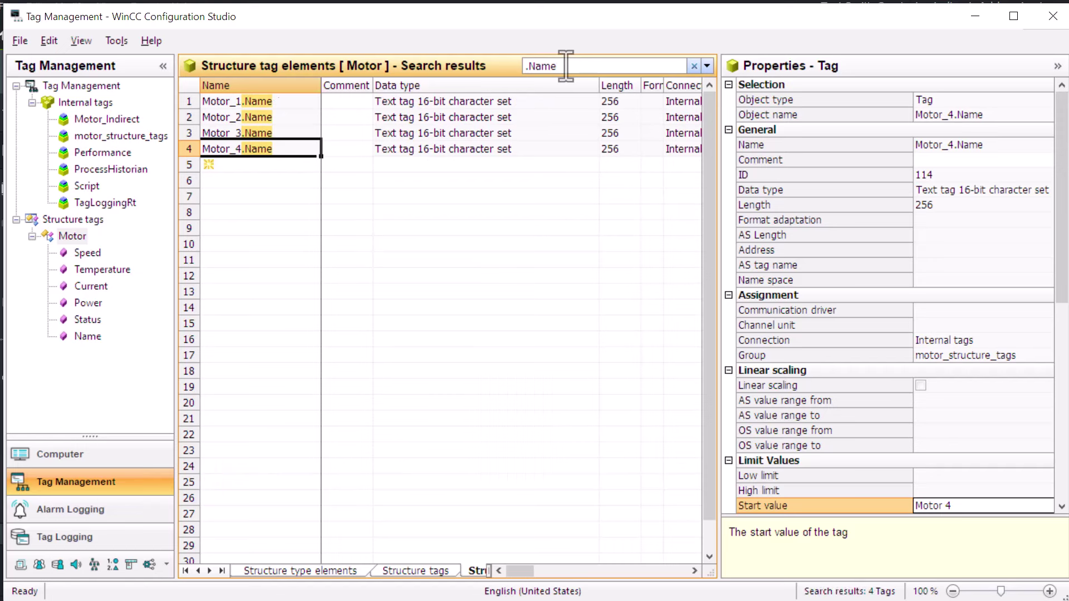
pyautogui.click(189, 101)
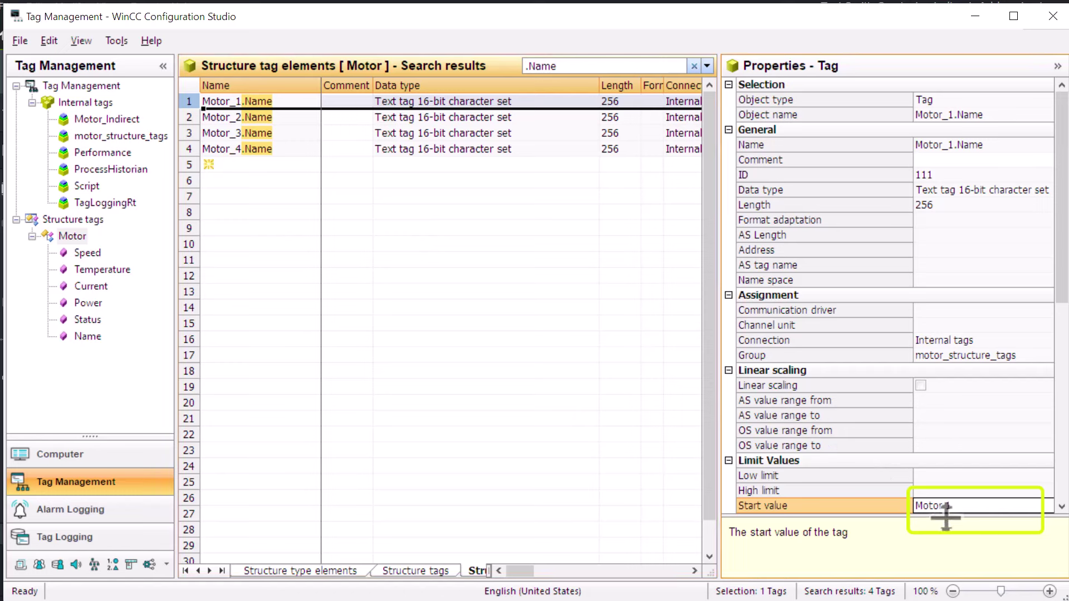
pyautogui.click(215, 117)
pyautogui.click(218, 133)
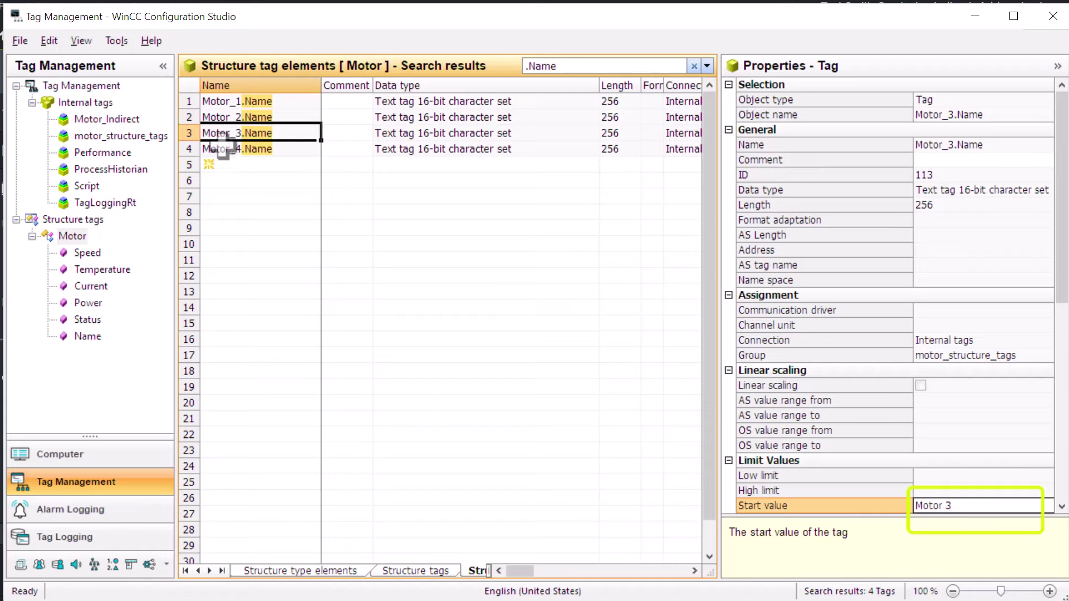
pyautogui.click(223, 149)
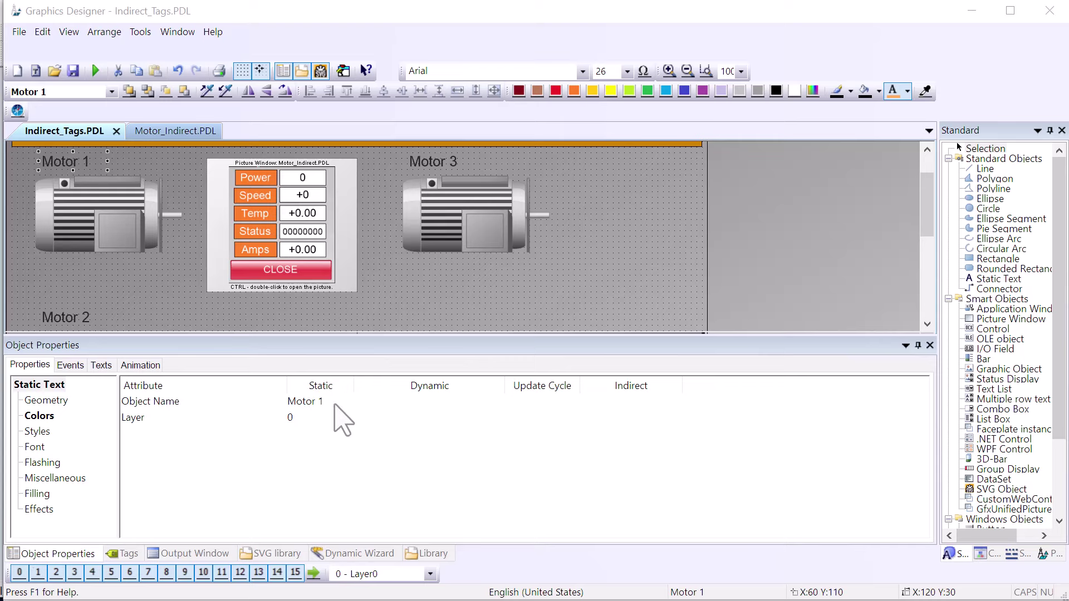
# Check the Motor 2 and Motor 3 label names, then list the Motor 1 label's colour attributes.
pyautogui.click(74, 318)
pyautogui.click(412, 167)
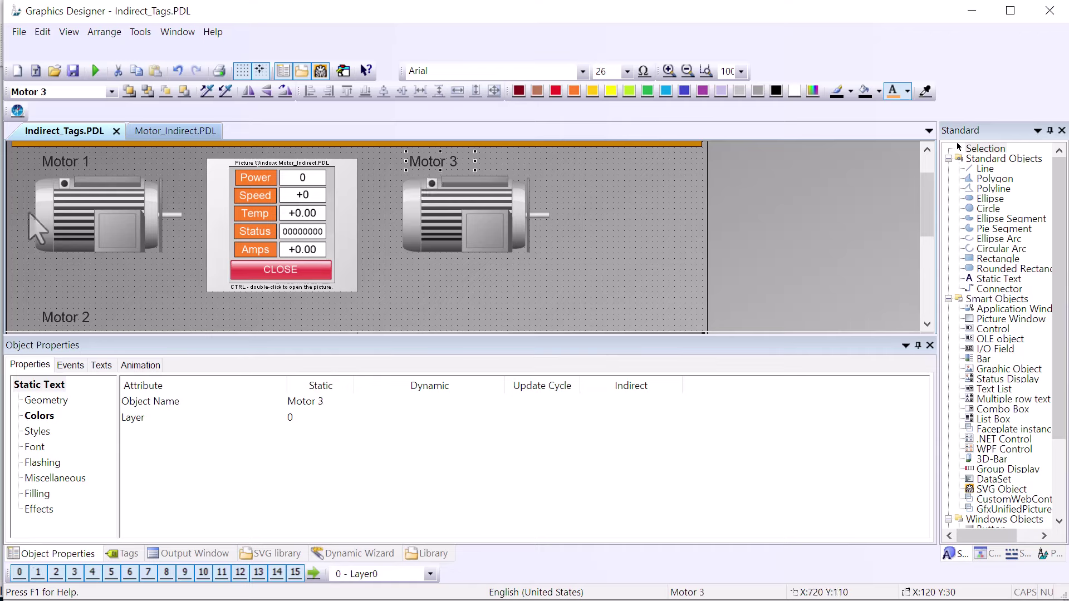
pyautogui.click(87, 166)
pyautogui.click(40, 416)
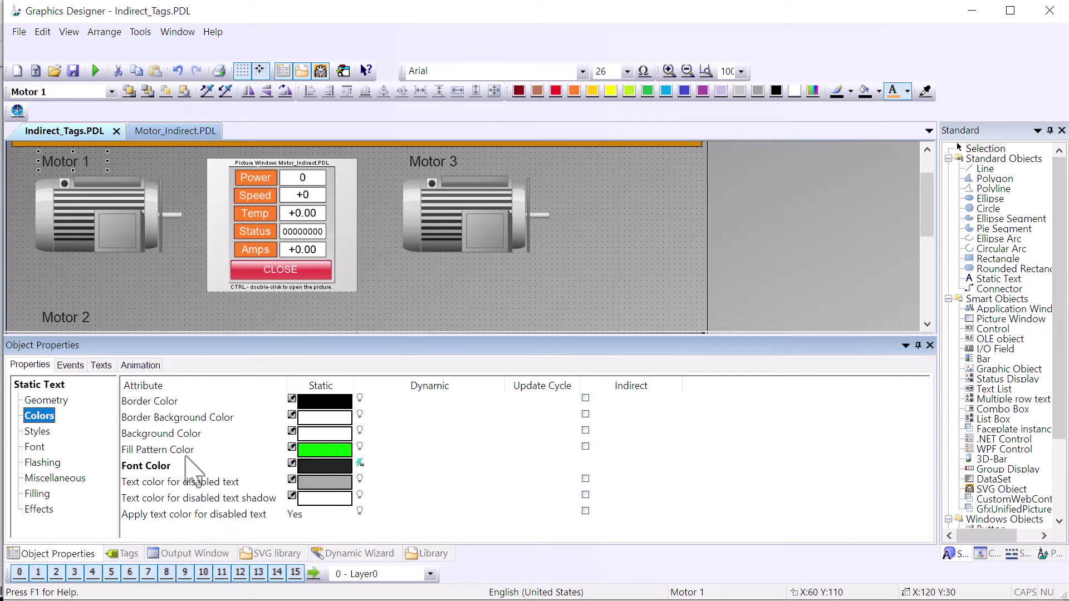
# Open the label's Font Color VB script and view its Motor_Name_Indirect 250 ms trigger.
pyautogui.doubleClick(361, 464)
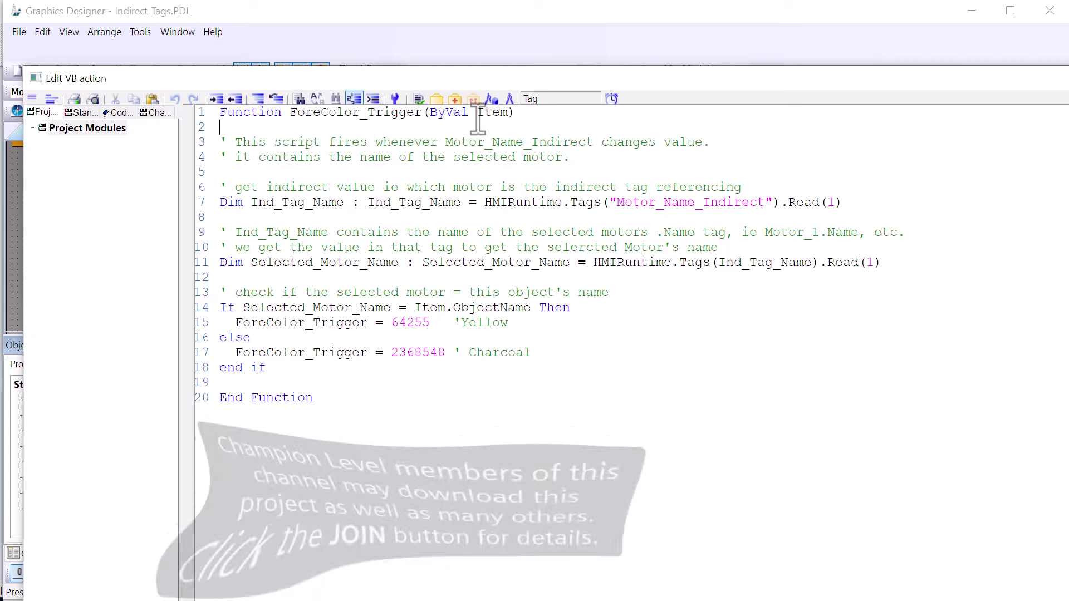
pyautogui.click(612, 99)
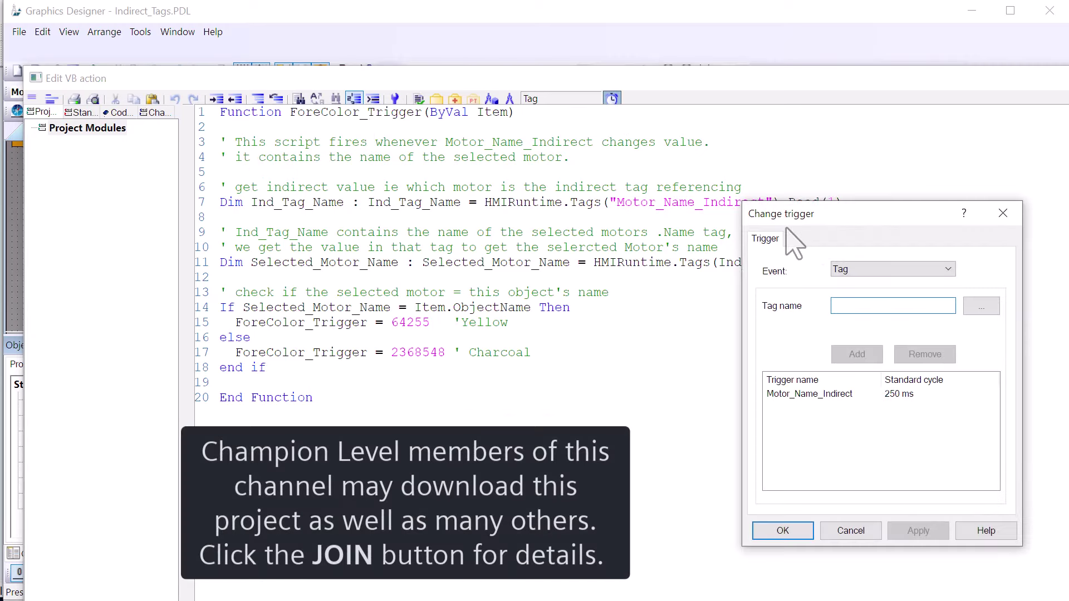
pyautogui.moveTo(783, 222); pyautogui.dragTo(696, 188)
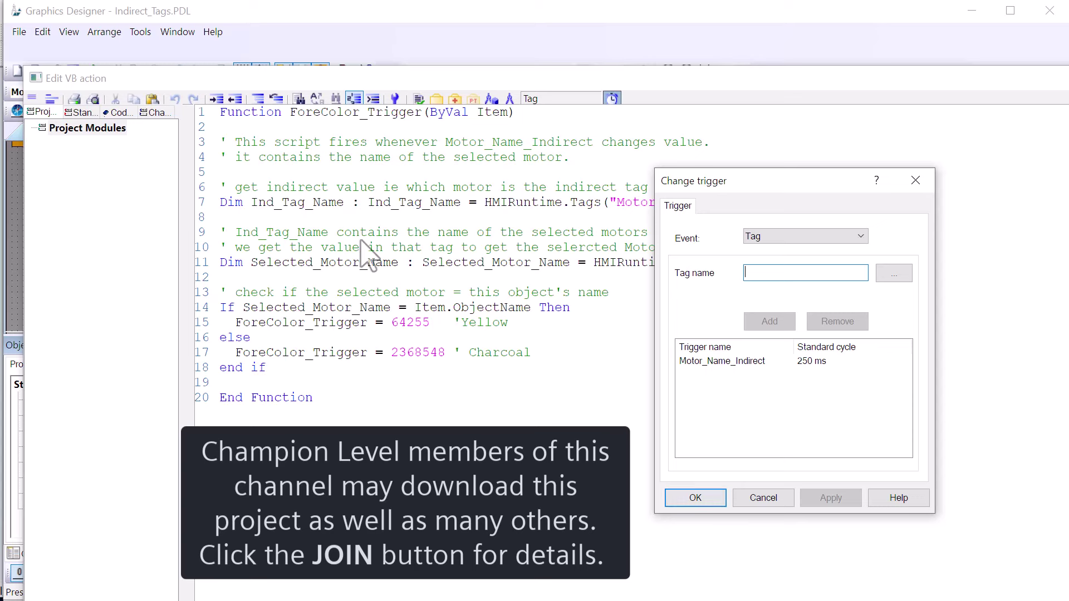
pyautogui.press('Return')
# Trace how the script reads Motor_Name_Indirect into Ind_Tag_Name and Selected_Motor_Name.
pyautogui.doubleClick(700, 202)
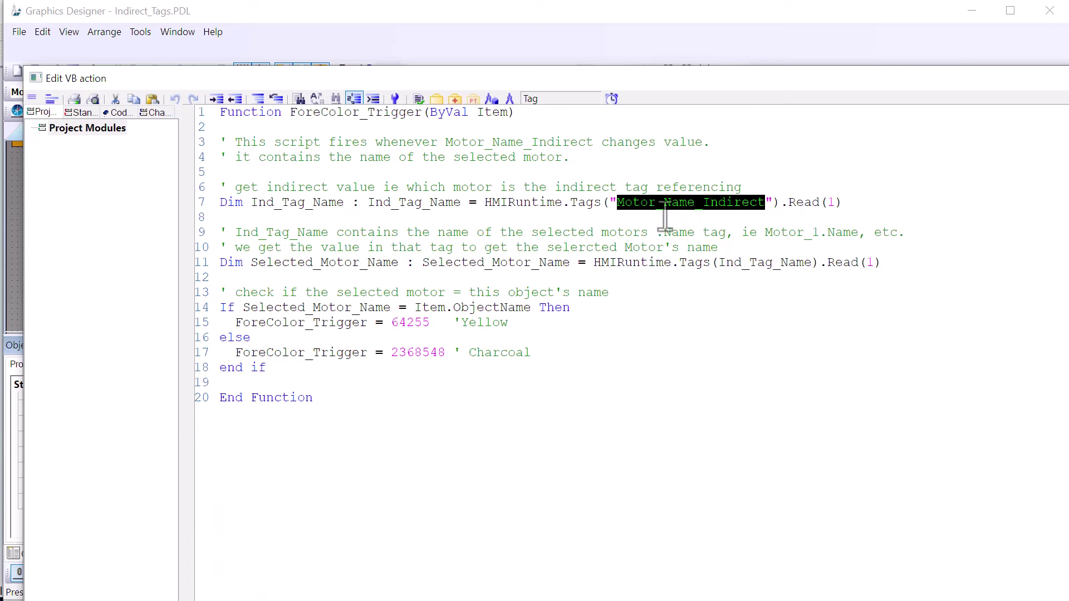
pyautogui.click(717, 221)
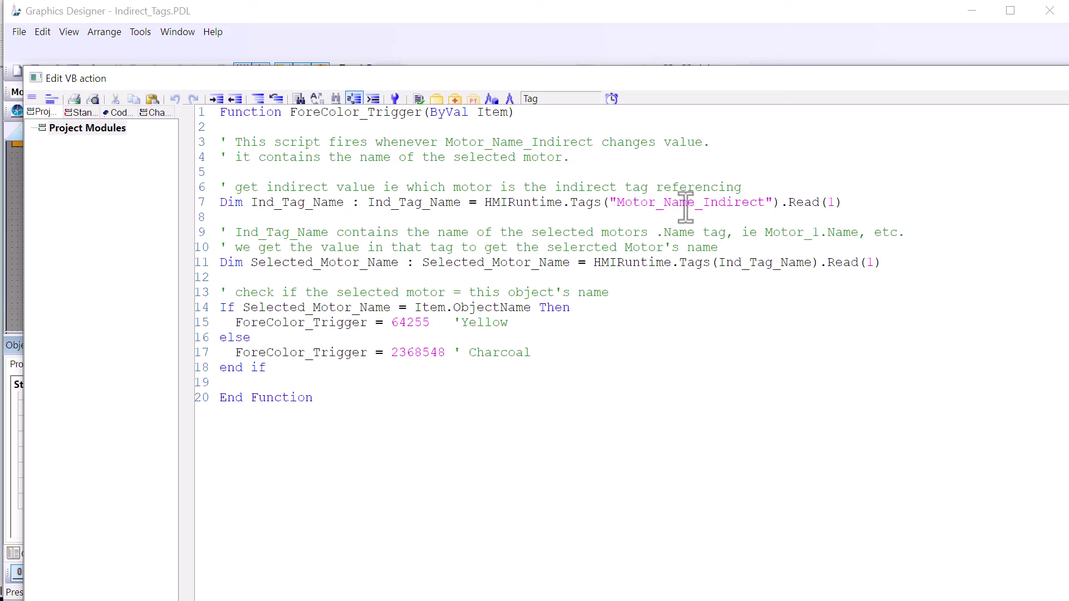
pyautogui.doubleClick(295, 204)
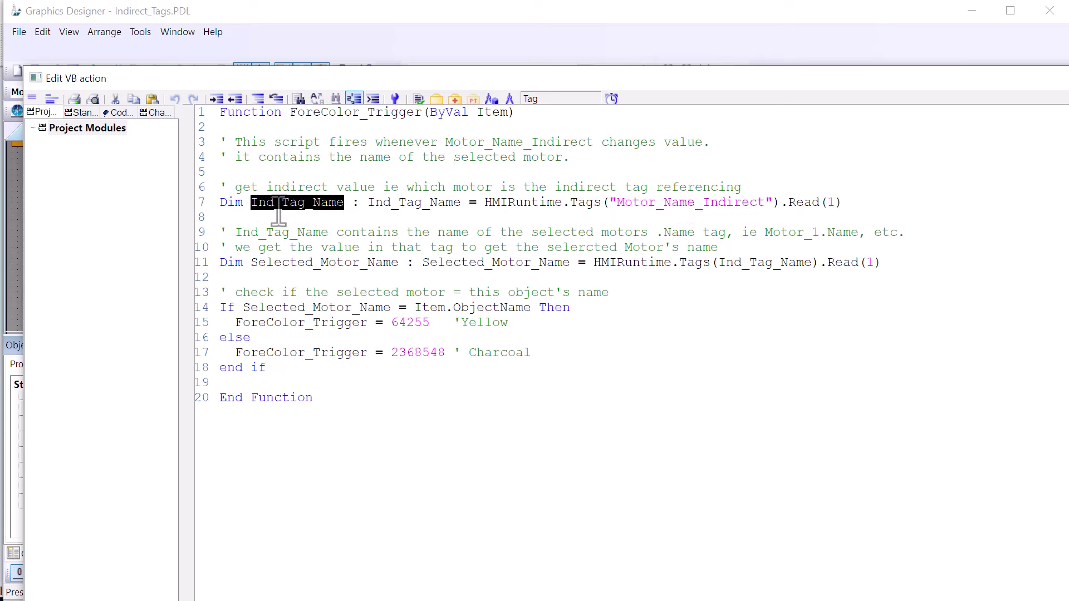
pyautogui.doubleClick(773, 263)
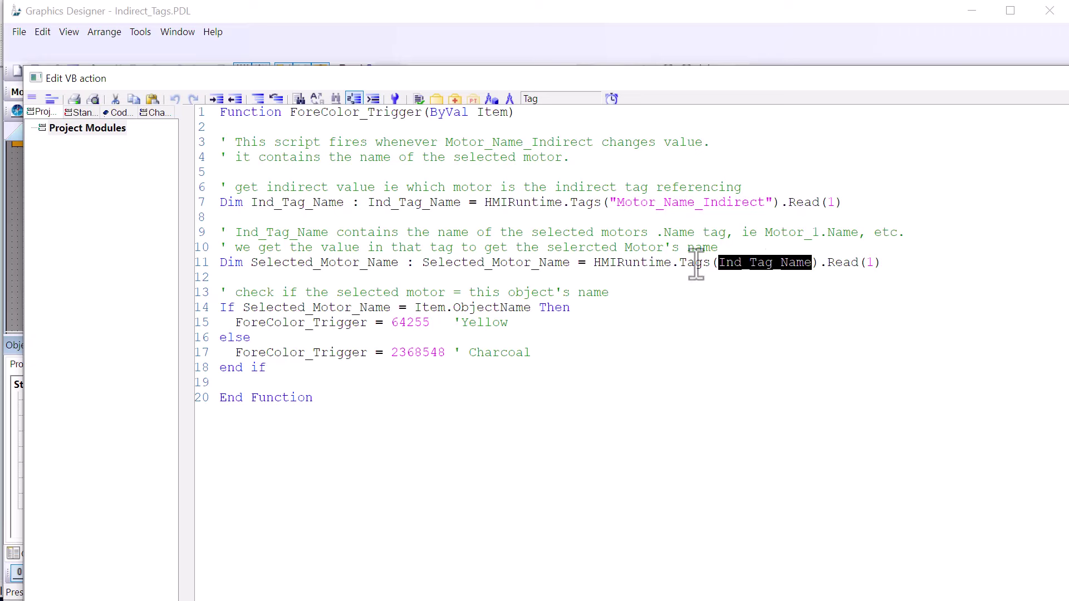
pyautogui.doubleClick(344, 263)
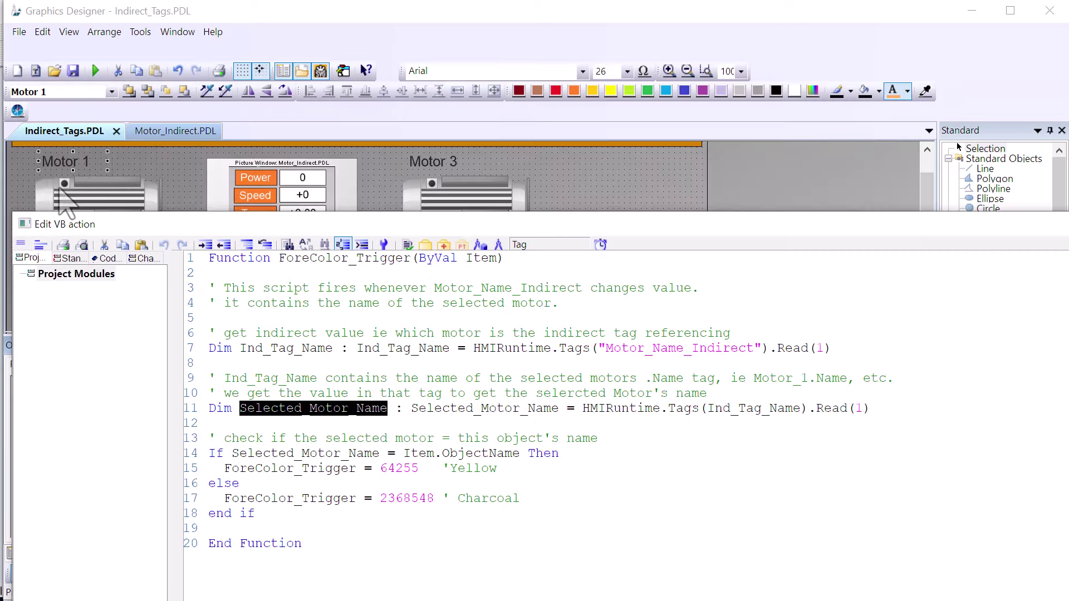
# Review the Item.ObjectName comparison setting yellow 64255 or charcoal 2368548.
pyautogui.moveTo(192, 78)
pyautogui.mouseDown()
pyautogui.moveTo(181, 224)
pyautogui.moveTo(184, 98)
pyautogui.mouseUp()
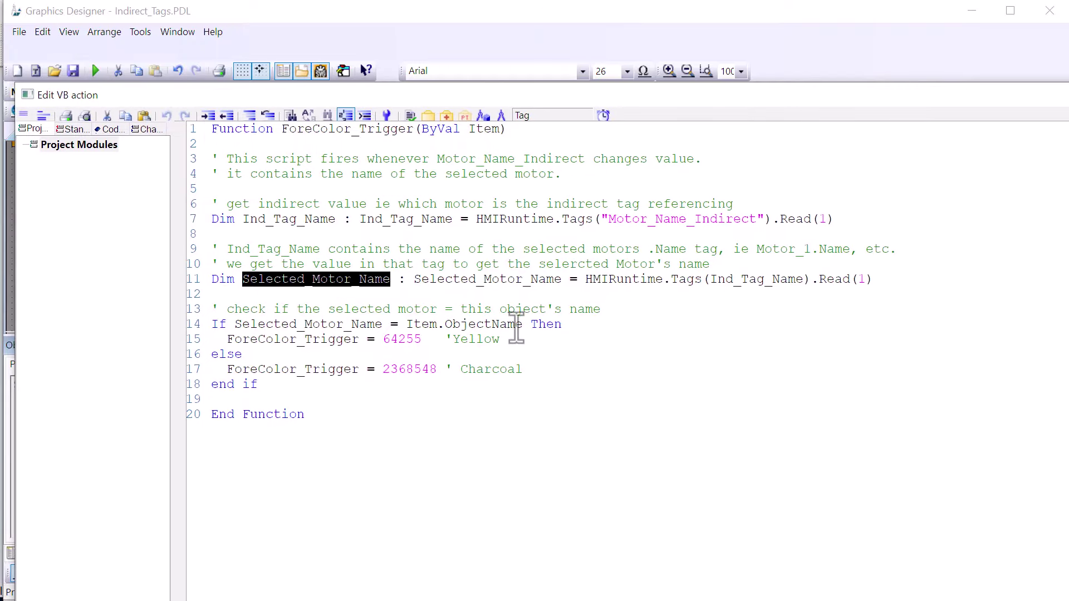
pyautogui.moveTo(522, 324); pyautogui.dragTo(407, 324)
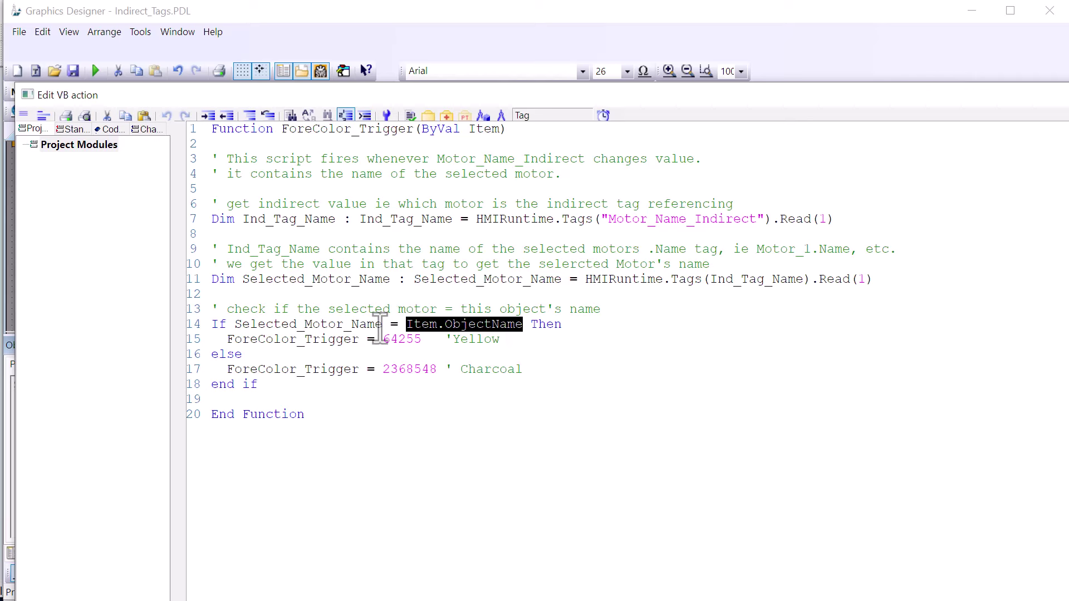
pyautogui.moveTo(383, 324); pyautogui.dragTo(233, 324)
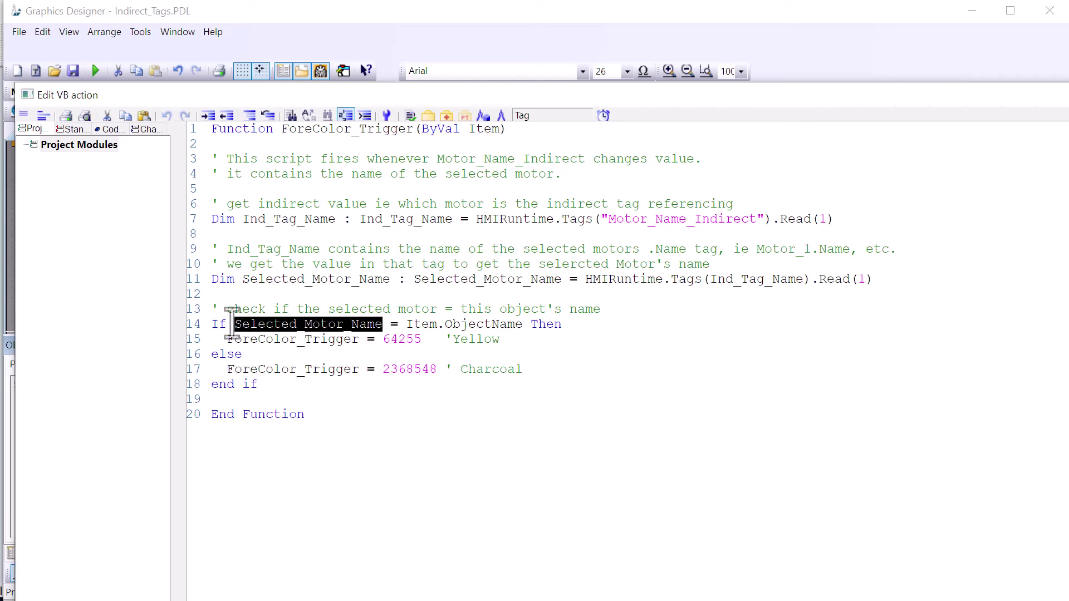
pyautogui.click(390, 340)
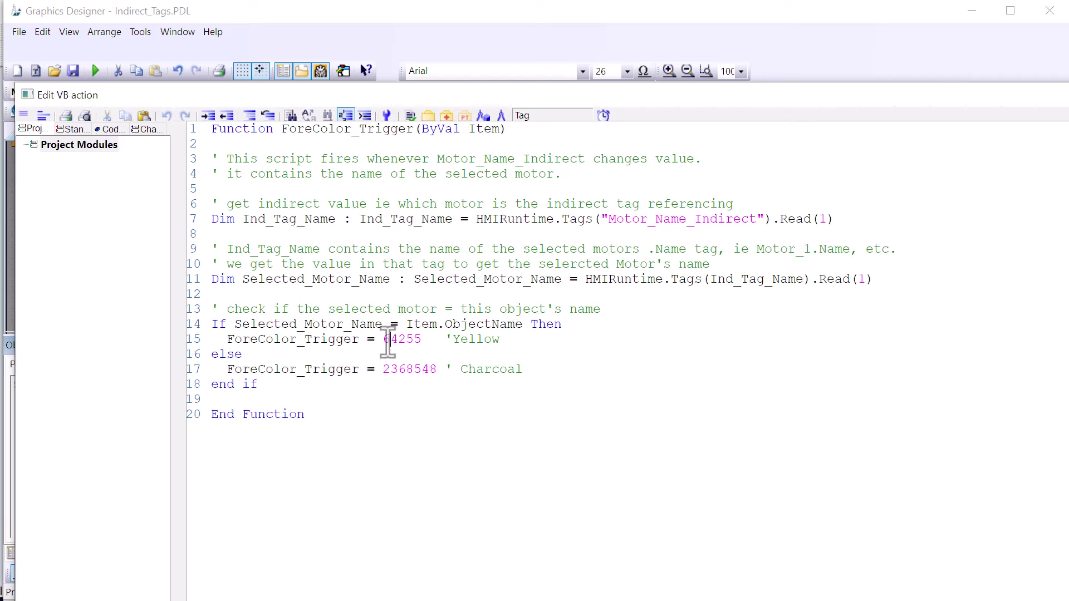
pyautogui.doubleClick(397, 340)
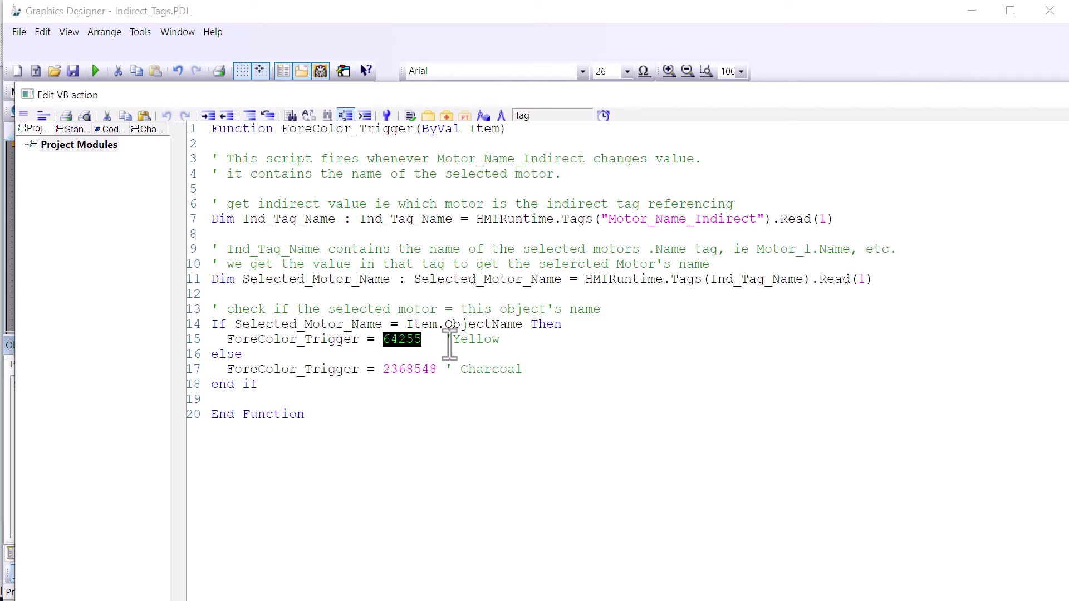
pyautogui.doubleClick(414, 370)
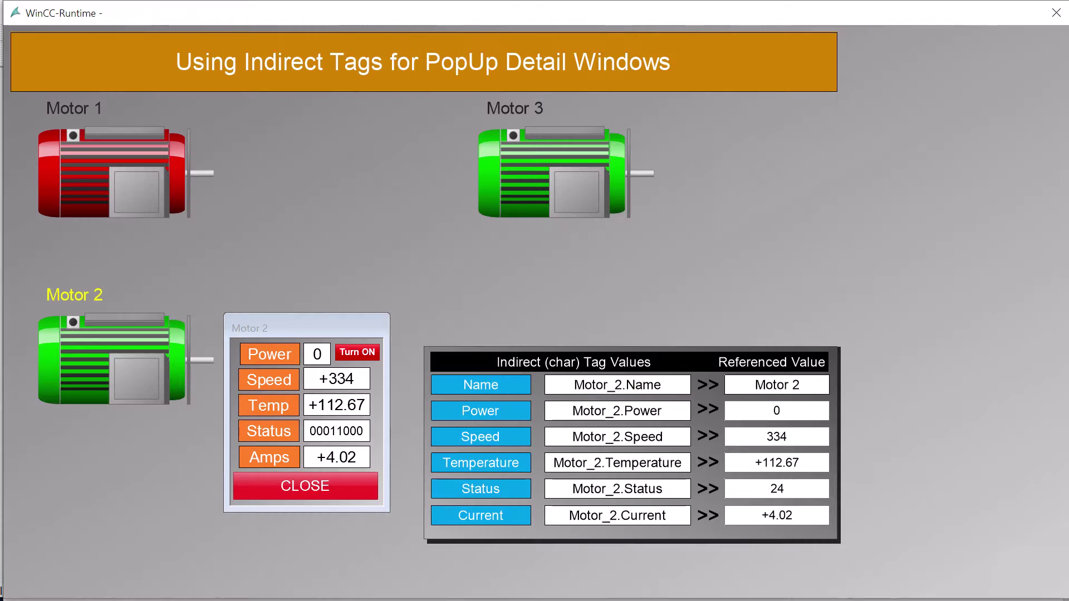
# Open the Motor 3, Motor 1 and Motor 2 popups in runtime, then close Motor 2's popup.
pyautogui.click(582, 167)
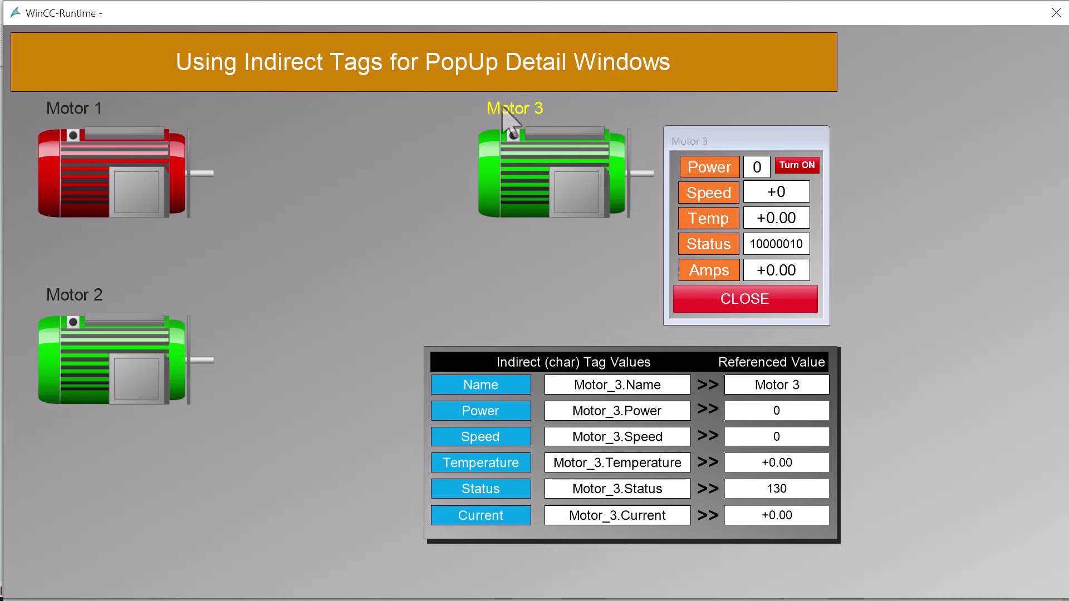
pyautogui.click(108, 177)
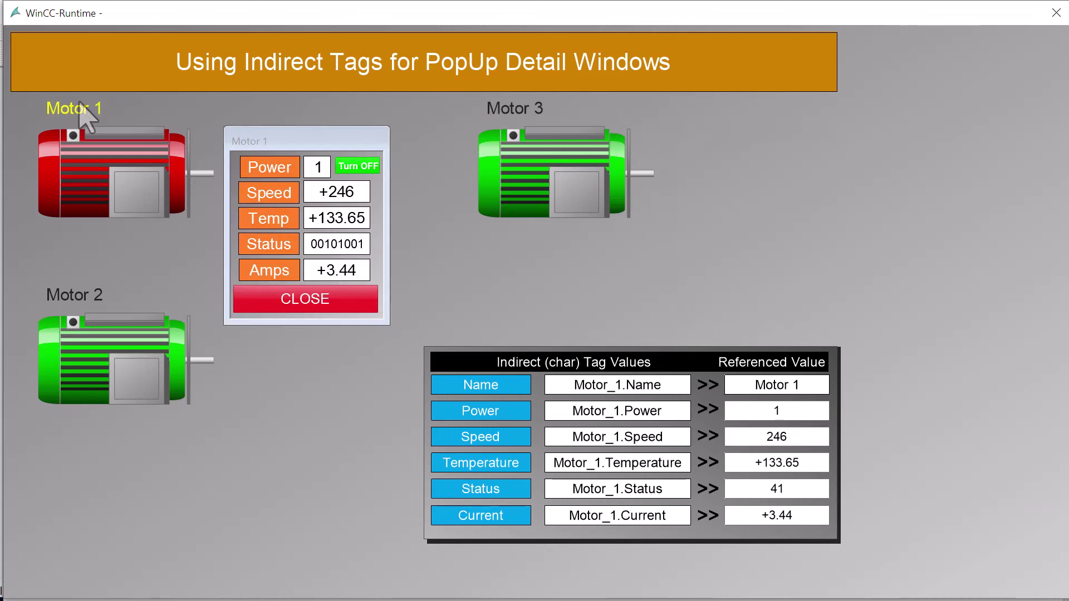
pyautogui.click(107, 352)
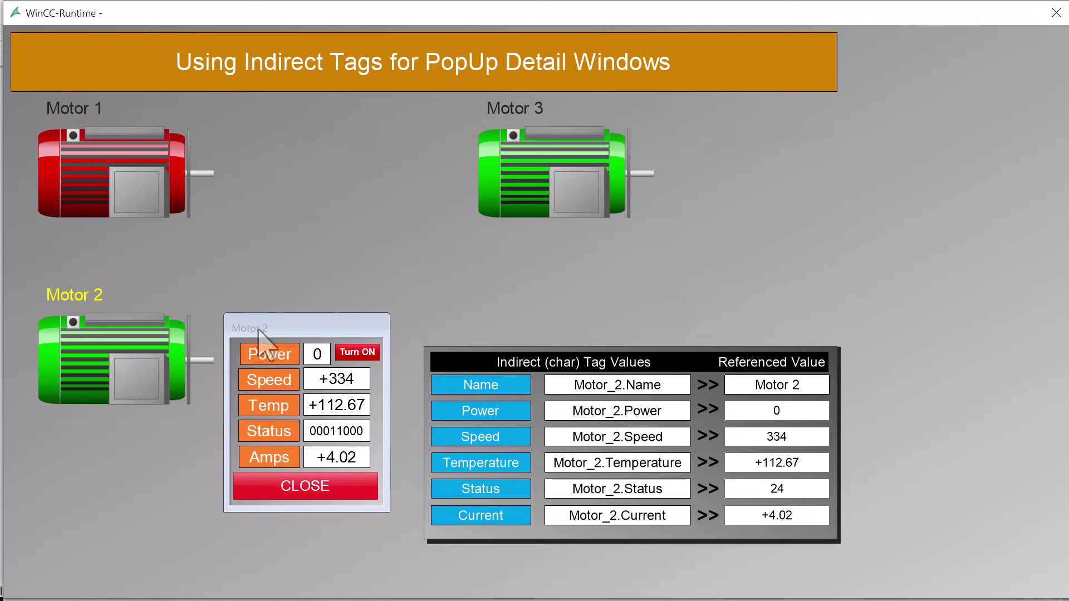
pyautogui.click(352, 472)
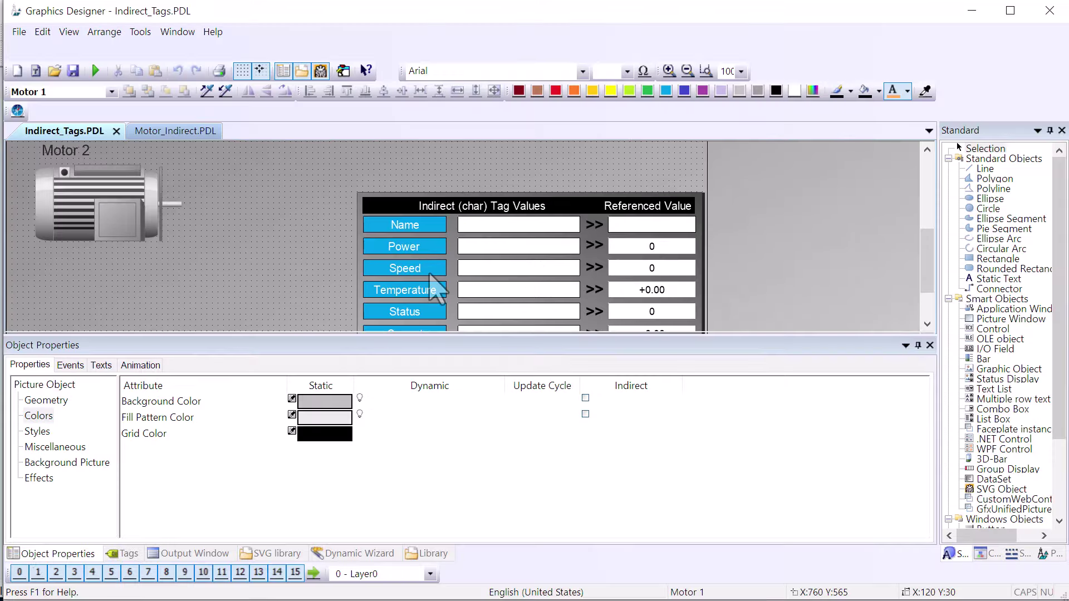
# Inspect the Name row tag-name field's Output/Input settings and output value tag.
pyautogui.scroll(-2, 437, 278)
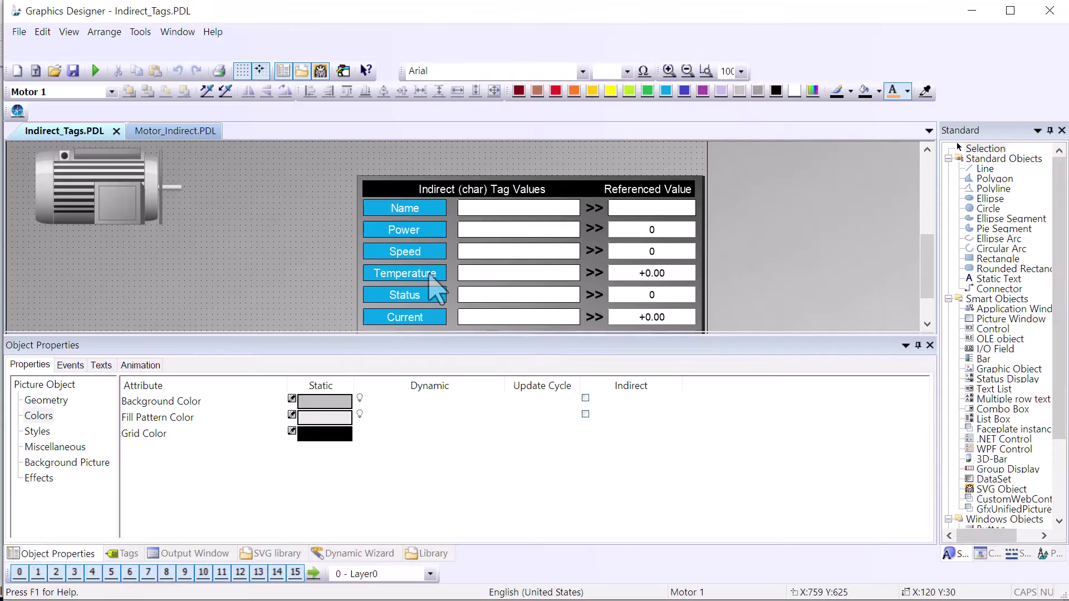
pyautogui.click(471, 192)
pyautogui.click(56, 509)
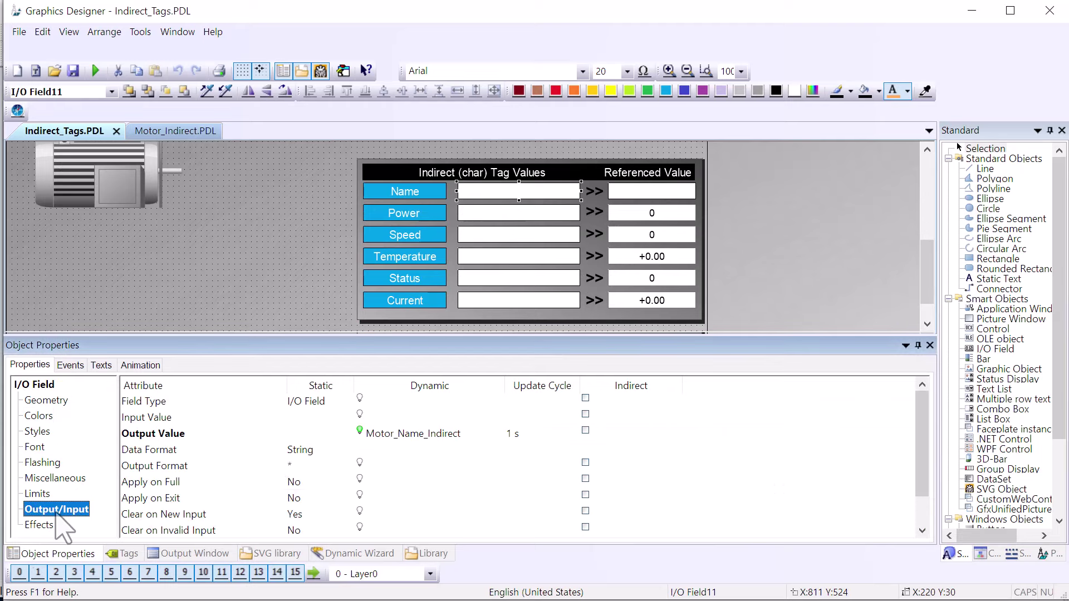
pyautogui.click(419, 437)
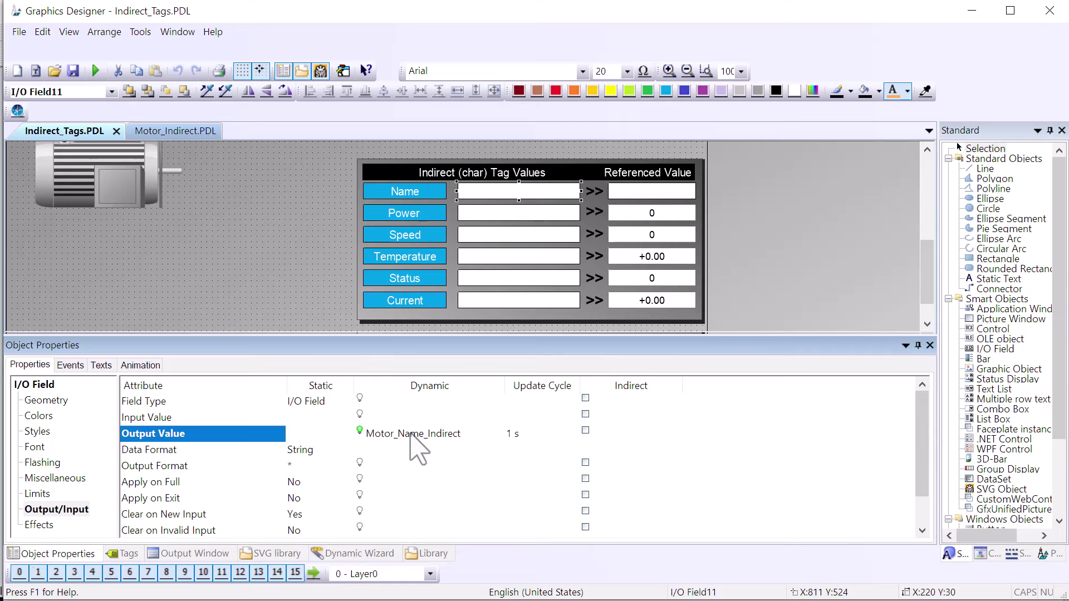
# Check the Power and referenced value fields, including Motor_Power_Indirect's indirect output binding.
pyautogui.click(461, 216)
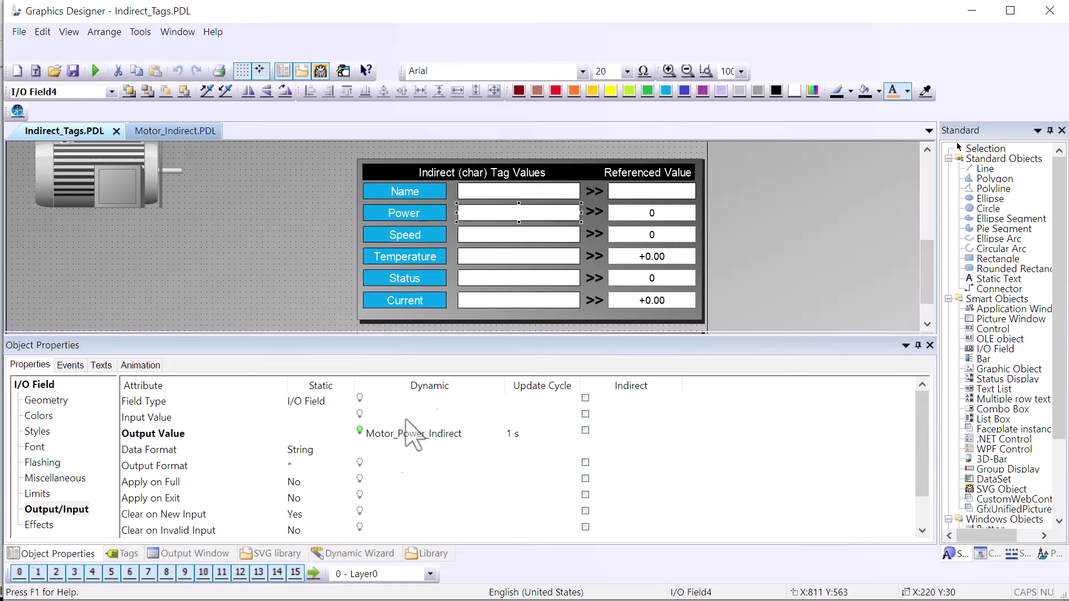
pyautogui.click(649, 191)
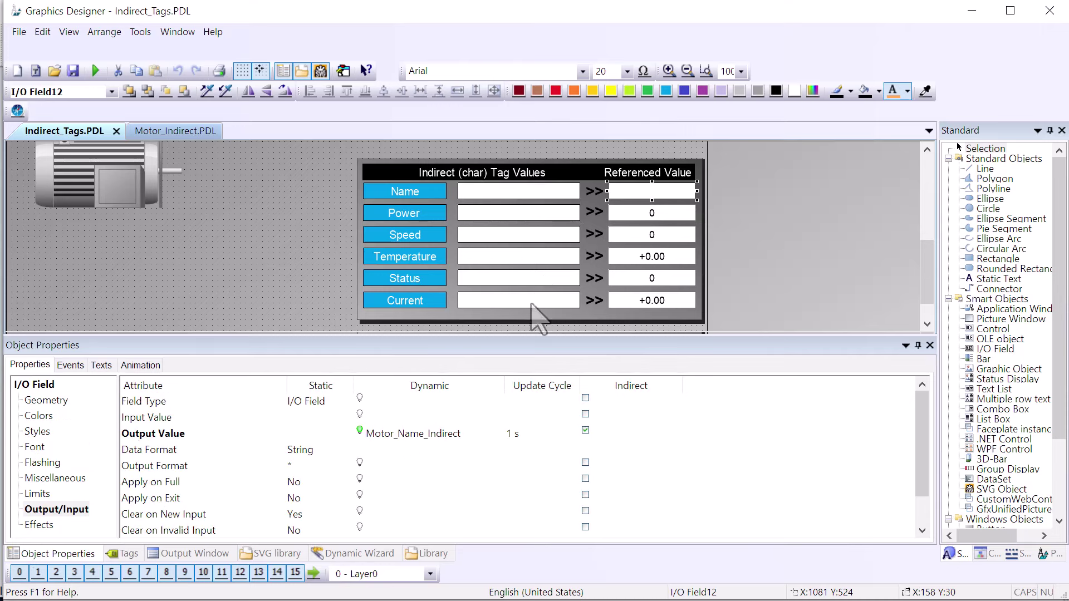
pyautogui.click(646, 212)
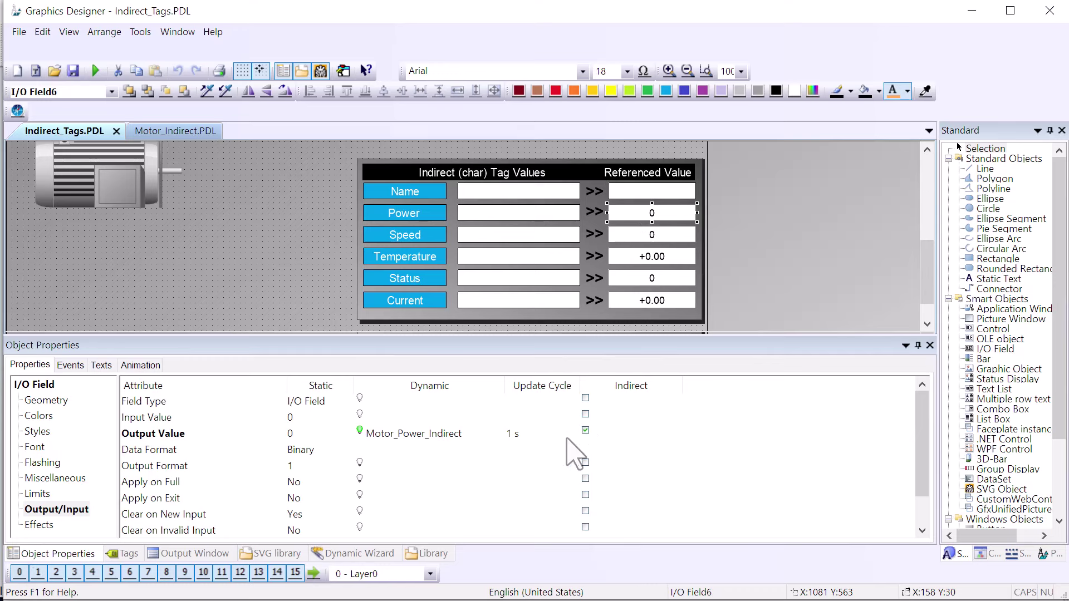
pyautogui.click(423, 438)
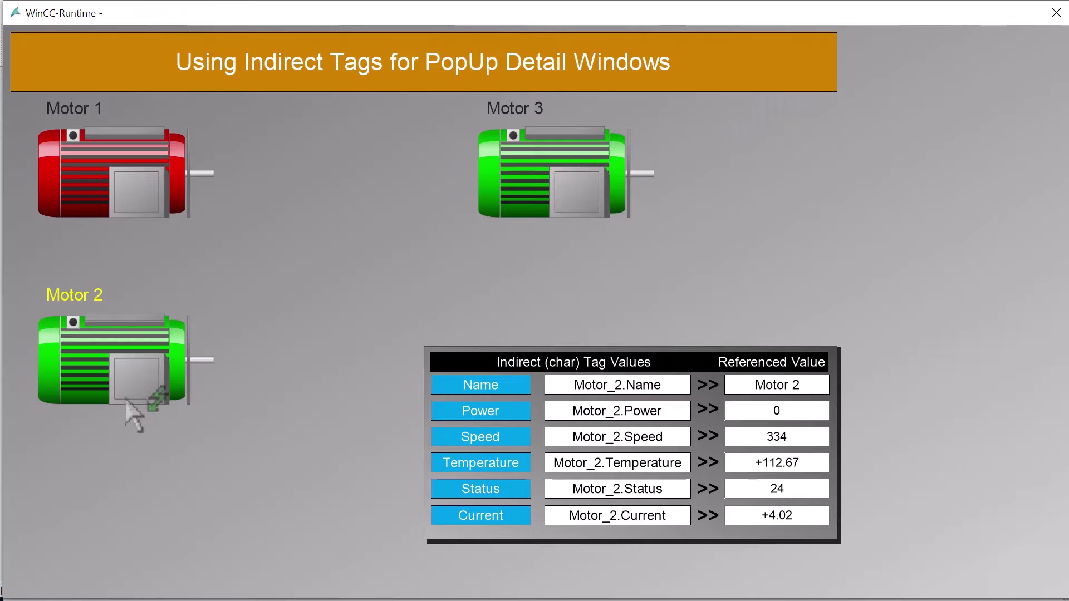
# Switch the detail popup from Motor 2 to Motor 3 and back to Motor 2.
pyautogui.click(126, 399)
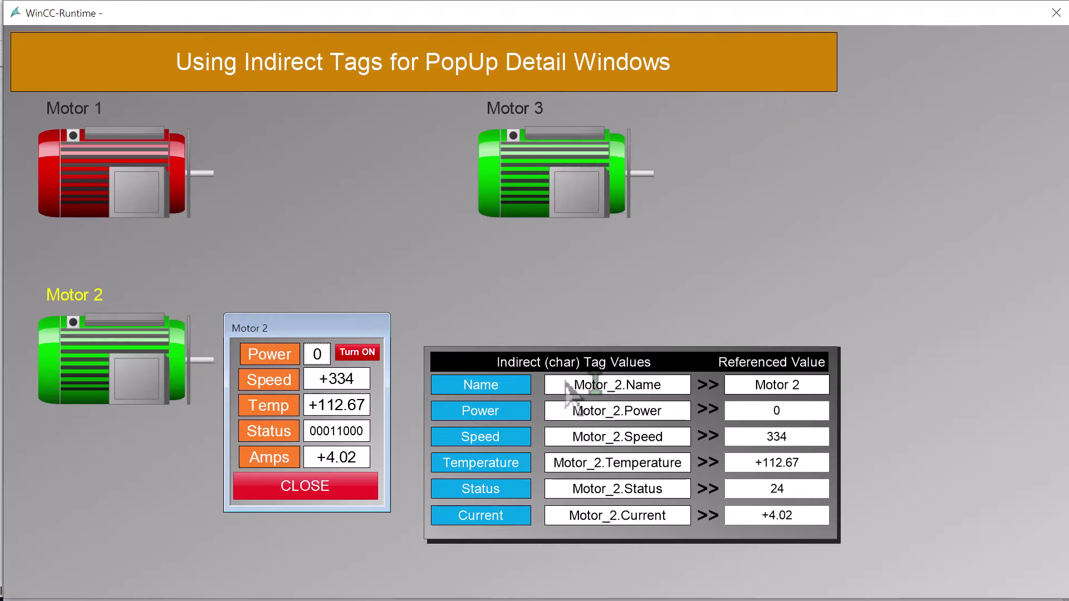
pyautogui.click(573, 172)
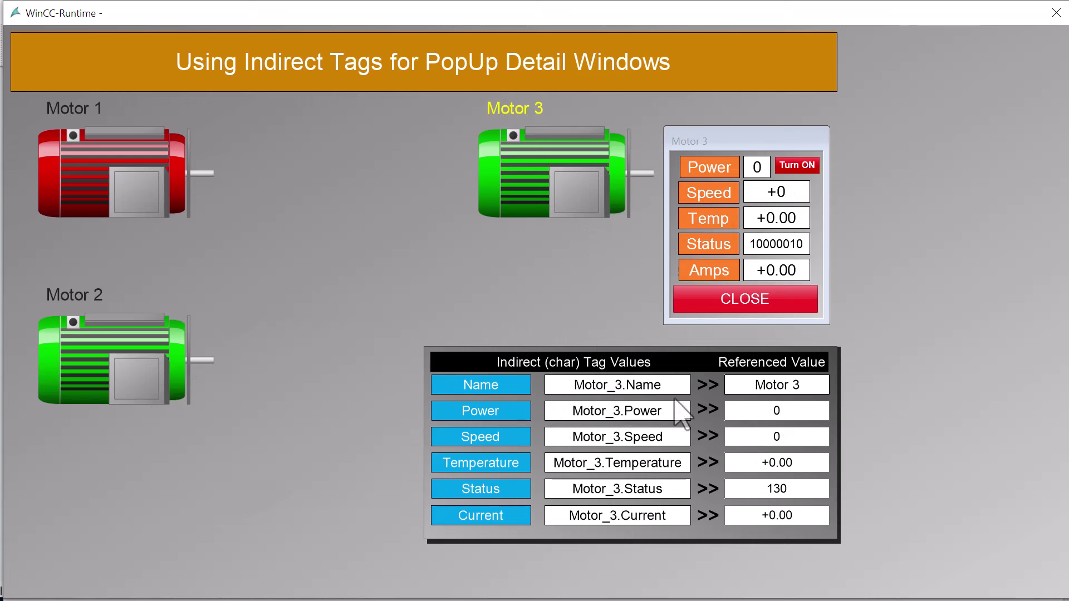
pyautogui.click(147, 382)
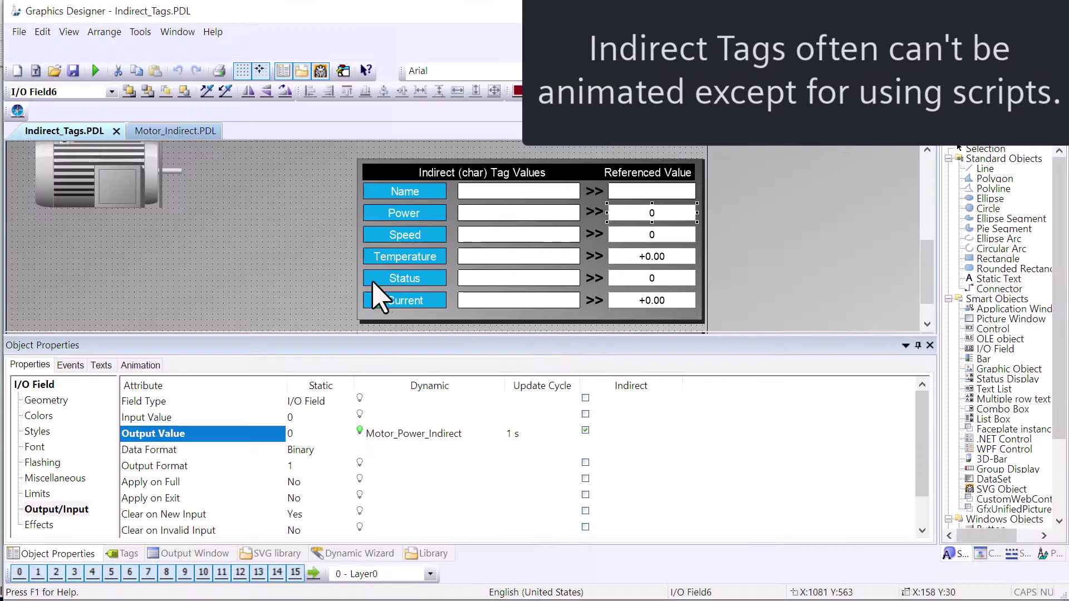
# On Motor_Indirect.PDL, review the Turn ON button's GetTagBit Motor_Power_Indirect background colour expression.
pyautogui.click(165, 132)
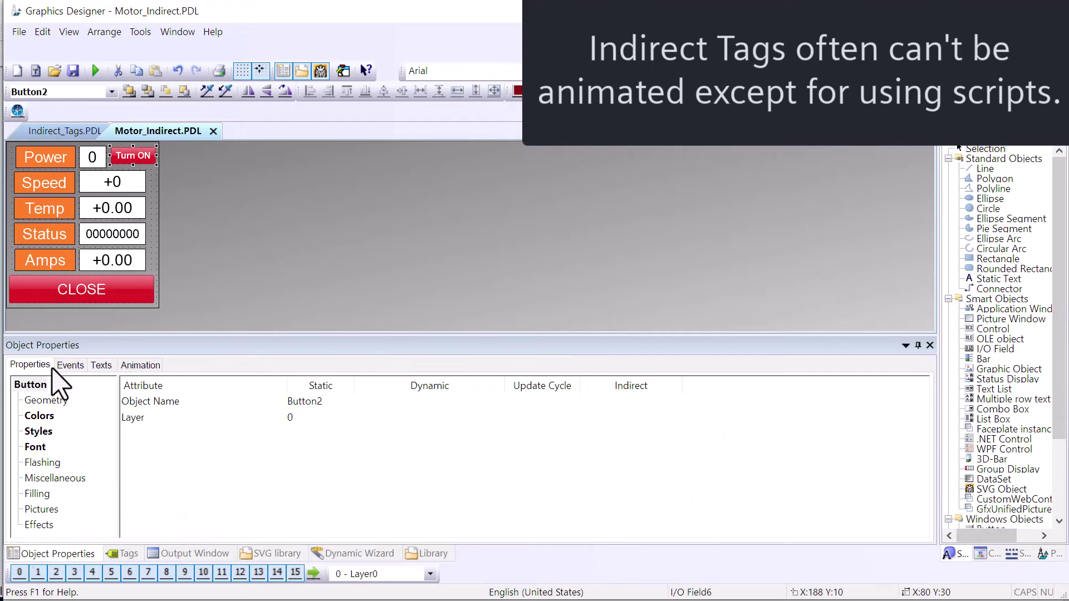
pyautogui.click(40, 416)
pyautogui.doubleClick(360, 430)
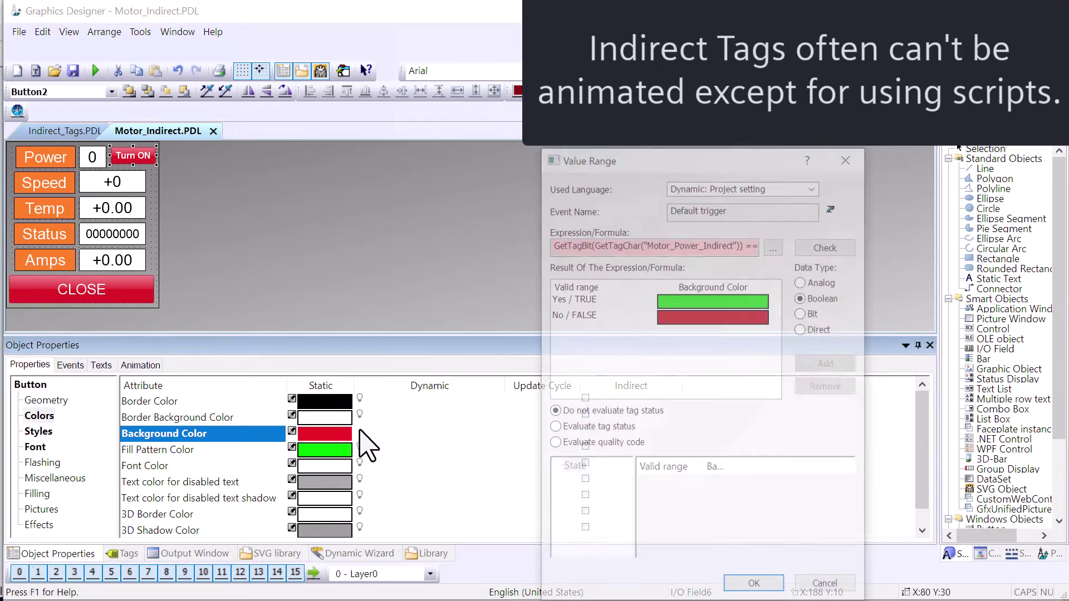
pyautogui.moveTo(646, 245); pyautogui.dragTo(716, 241)
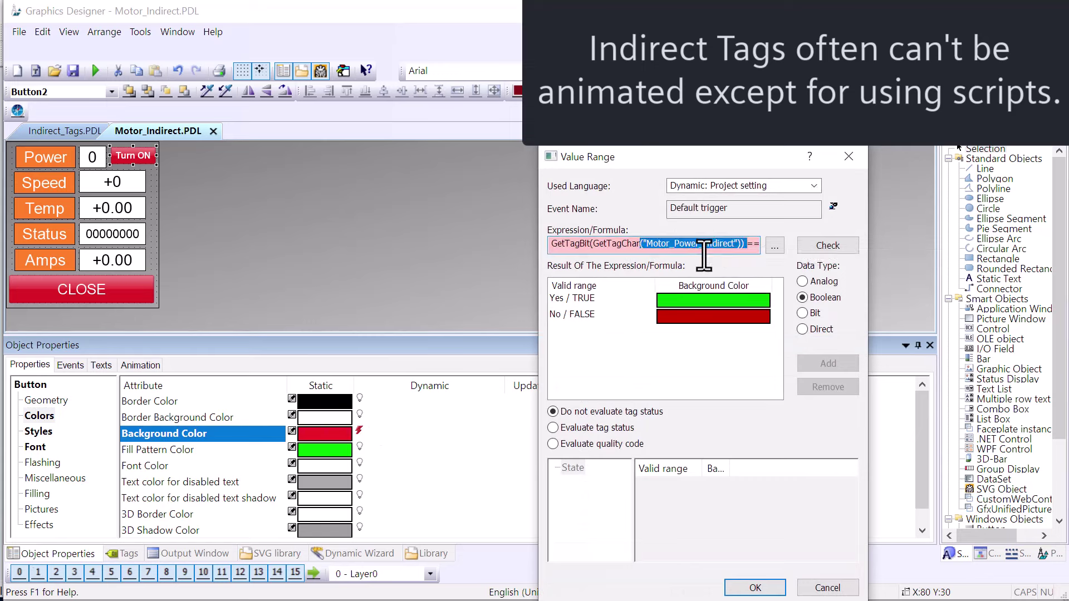
pyautogui.doubleClick(571, 244)
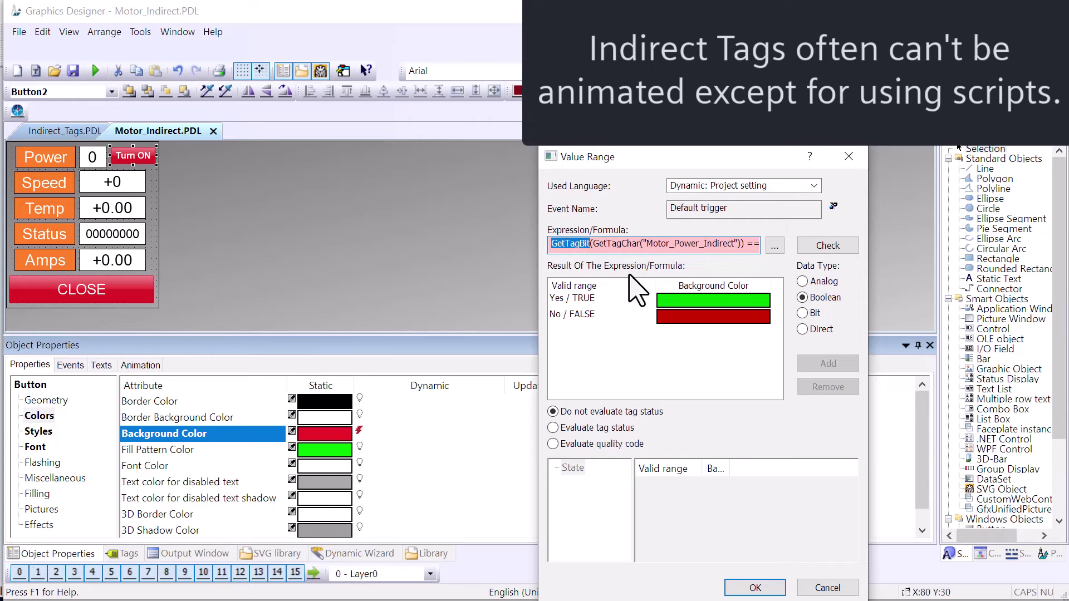
pyautogui.click(755, 588)
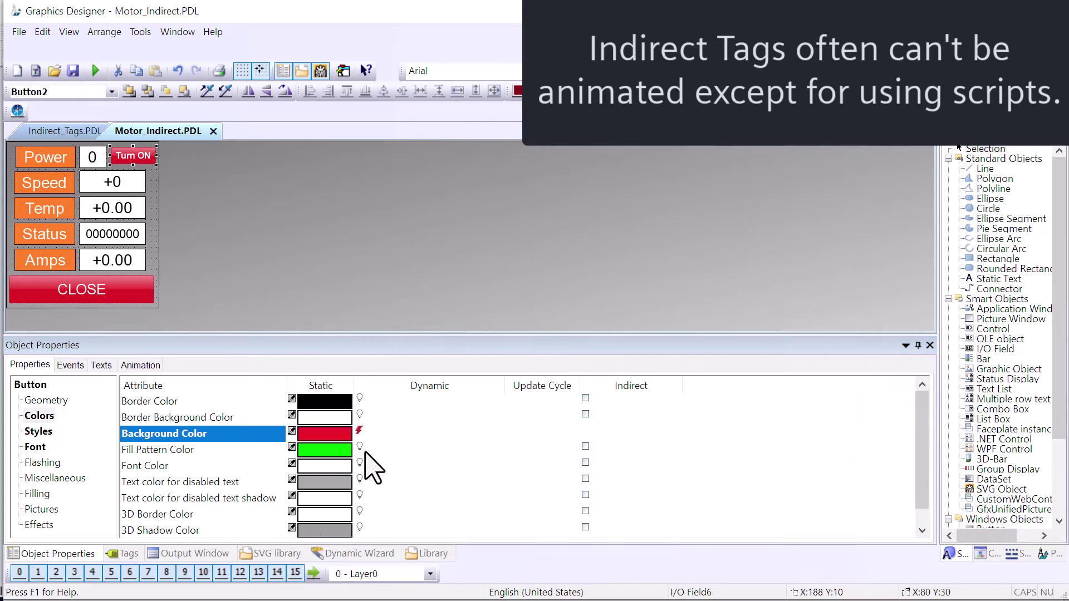